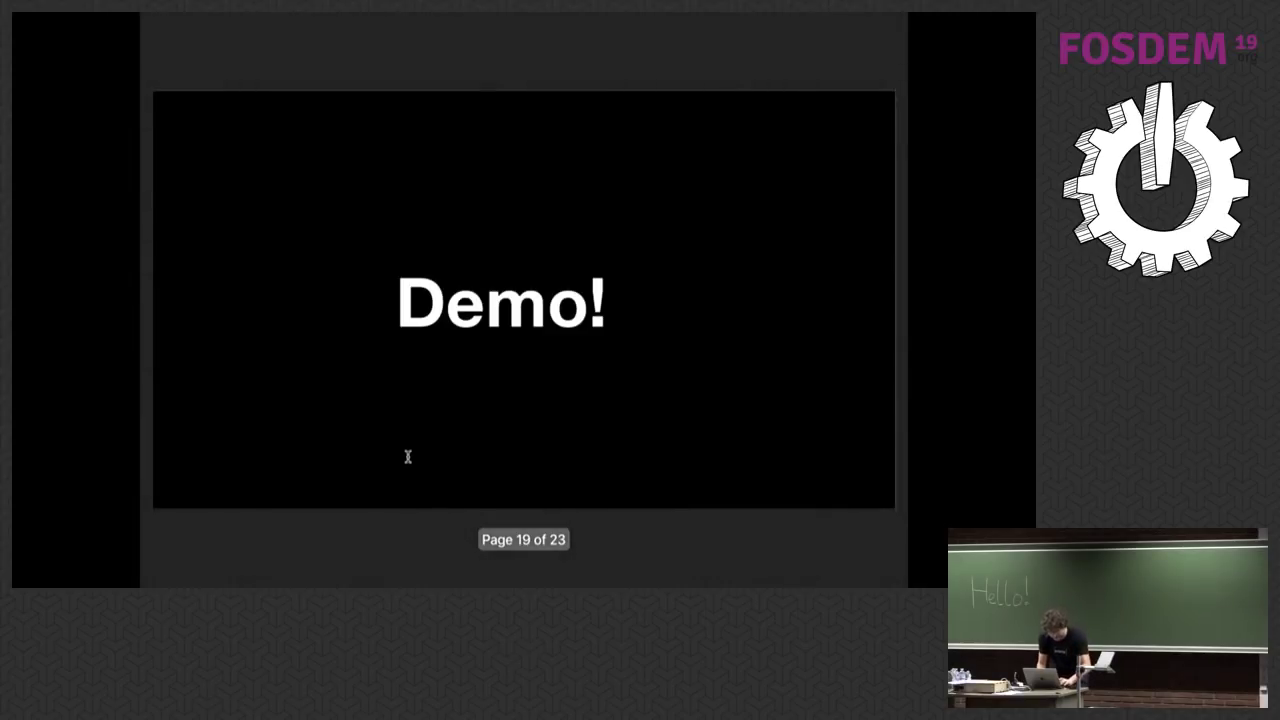
Step: Leave the full-screen slideshow and arrange the browser and Terminal windows
key("Escape")
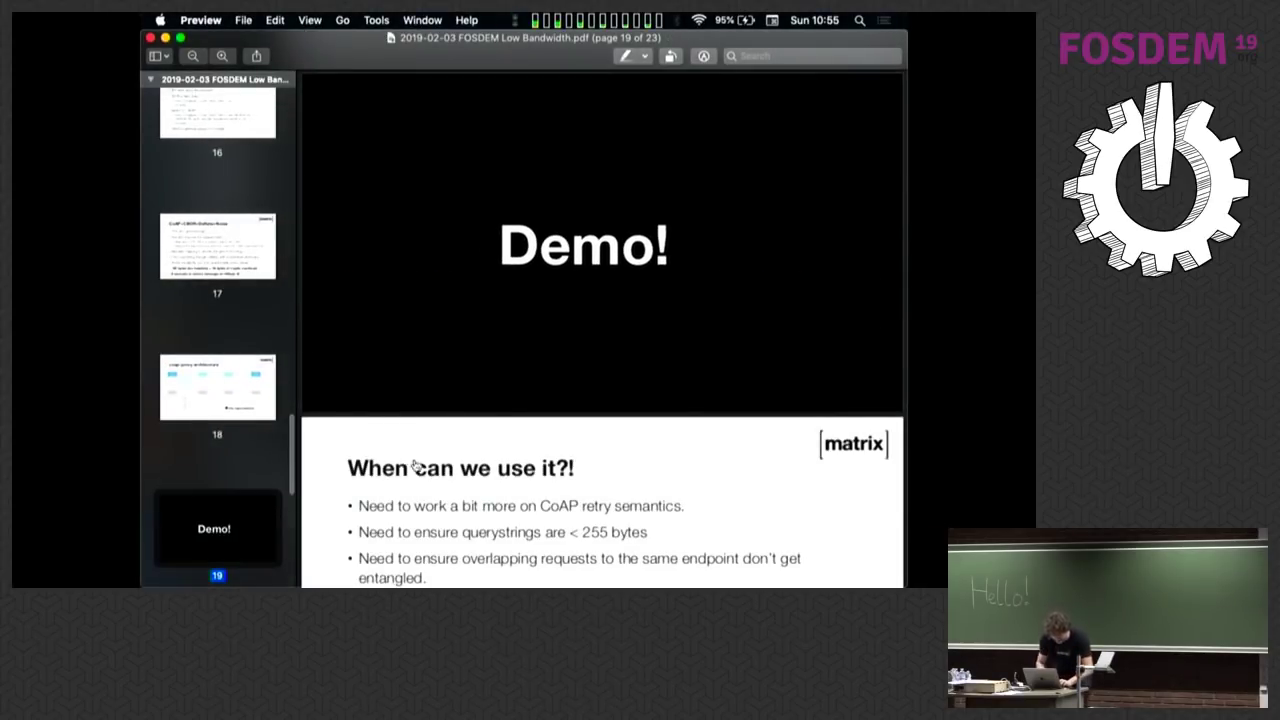
key("super+Tab")
key("super+Tab")
key("super+Tab")
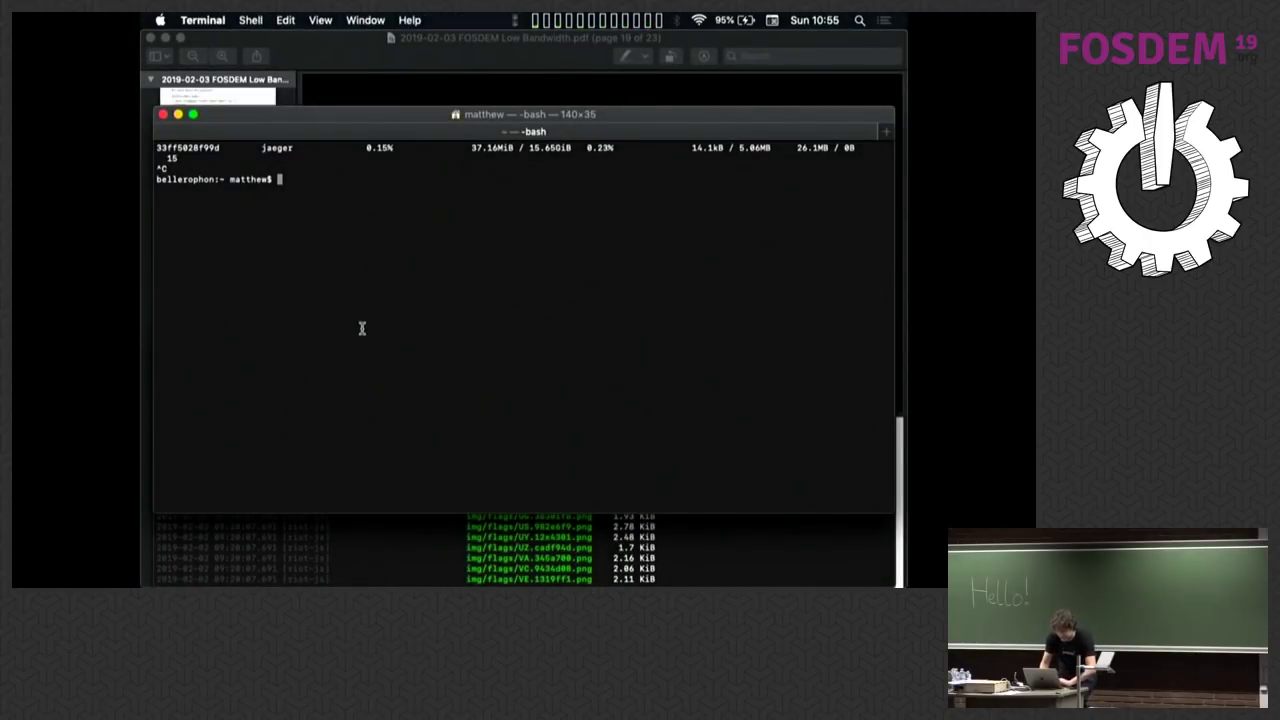
key("super+Tab")
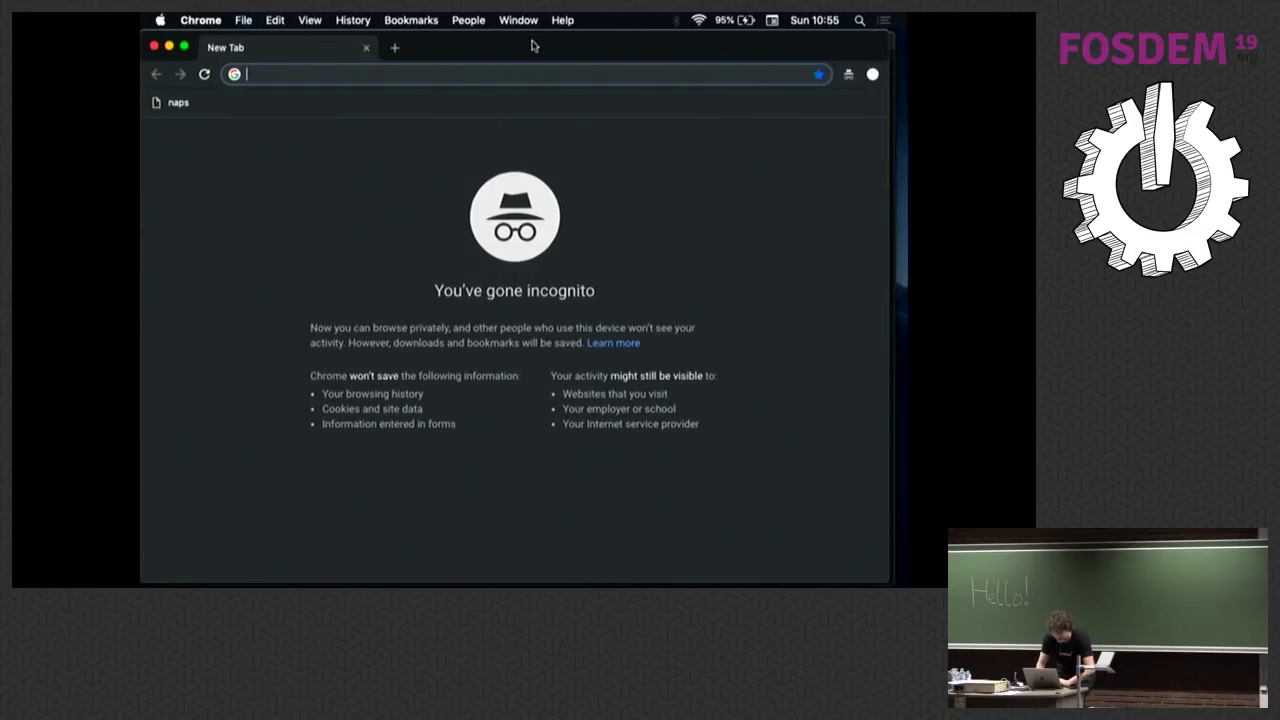
left_click_drag(527, 47, 798, 509)
left_click(504, 173)
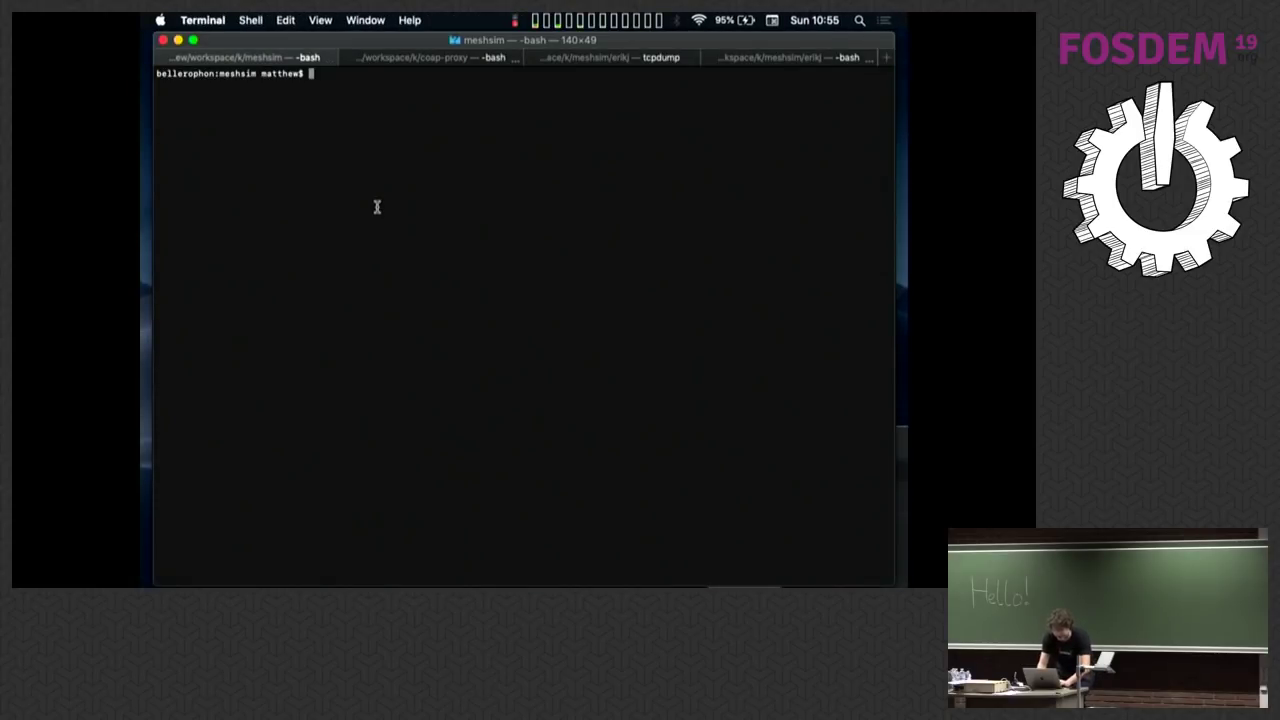
Step: Run ./meshsim.py, then rerun ./meshsim.py host.docker.internal from command history
type("./sle")
key("BackSpace")
key("BackSpace")
key("BackSpace")
type("mes")
key("Tab")
key("Return")
key("ctrl+r")
type("ho")
key("Return")
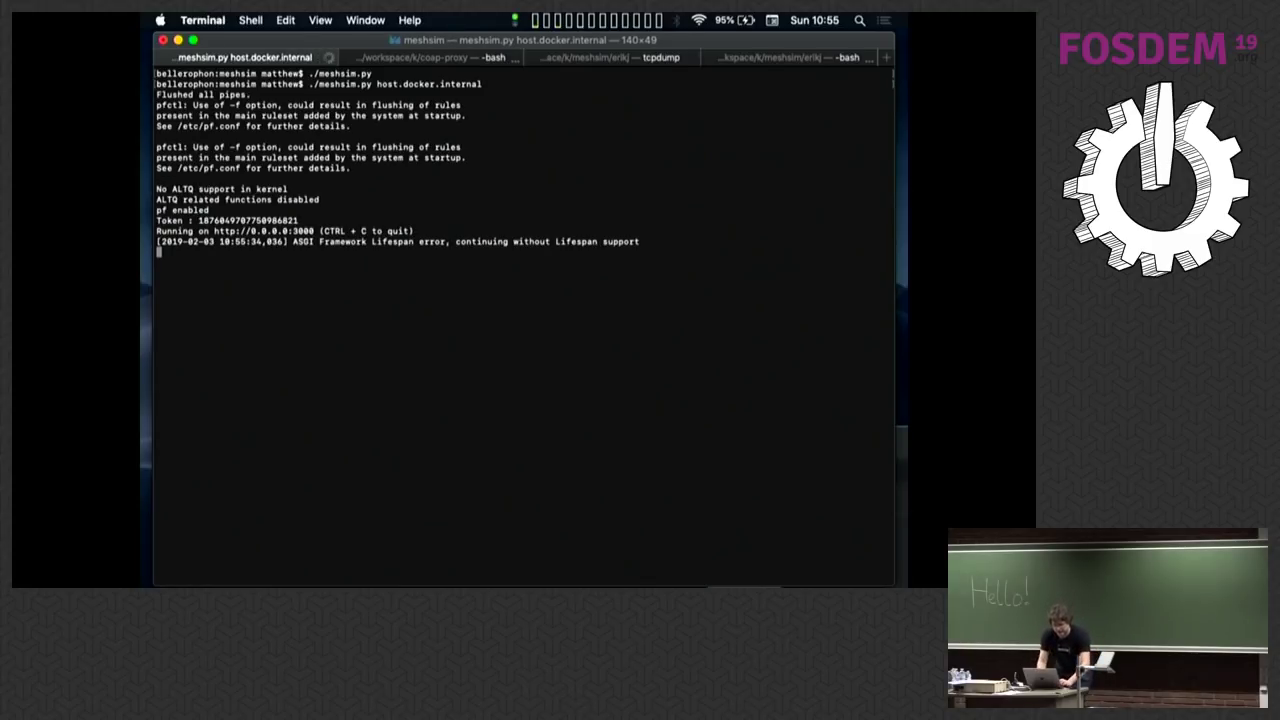
Step: Load the meshsim map at 127.0.0.1:3000 in a full-screen browser window
key("super+Tab")
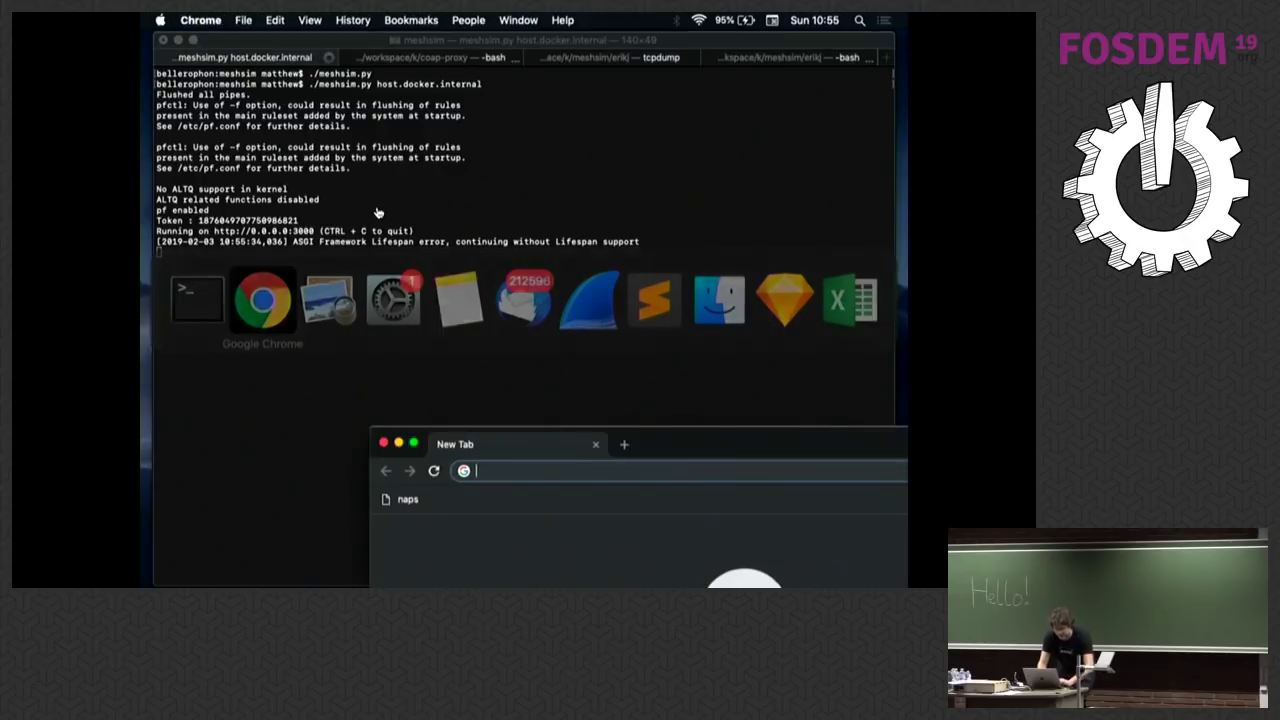
type("127")
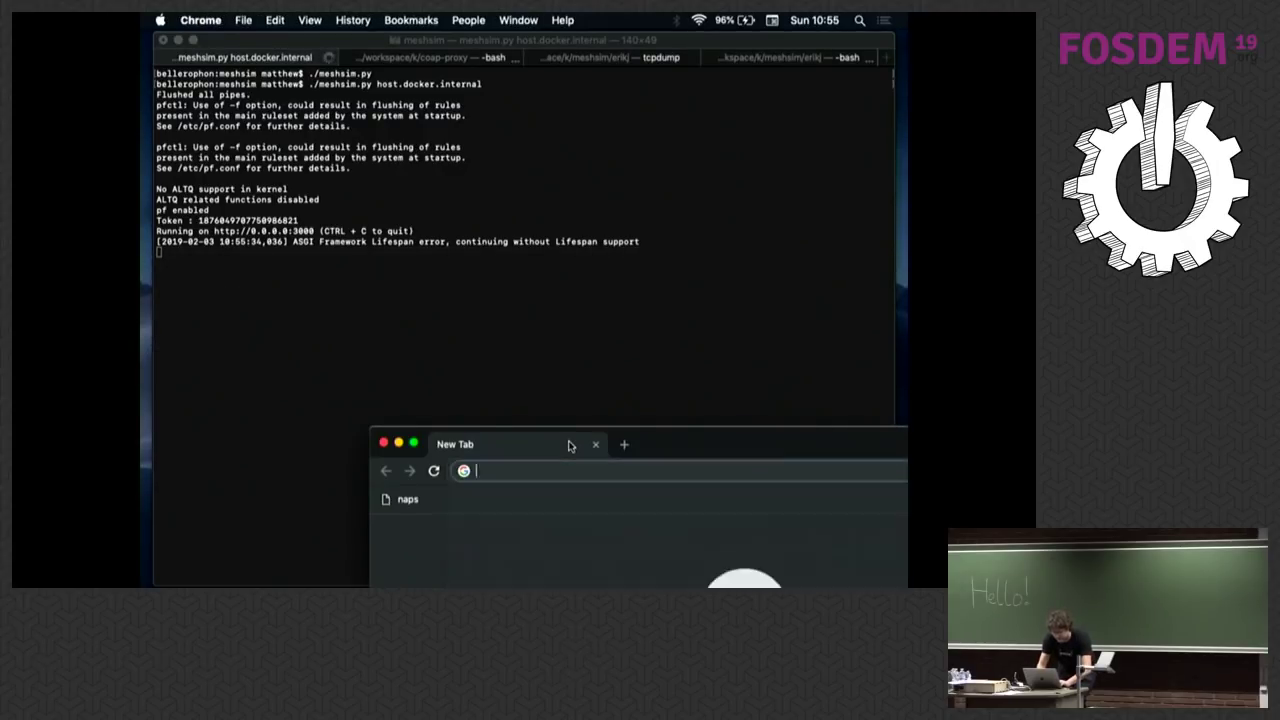
key("Return")
double_click(729, 451)
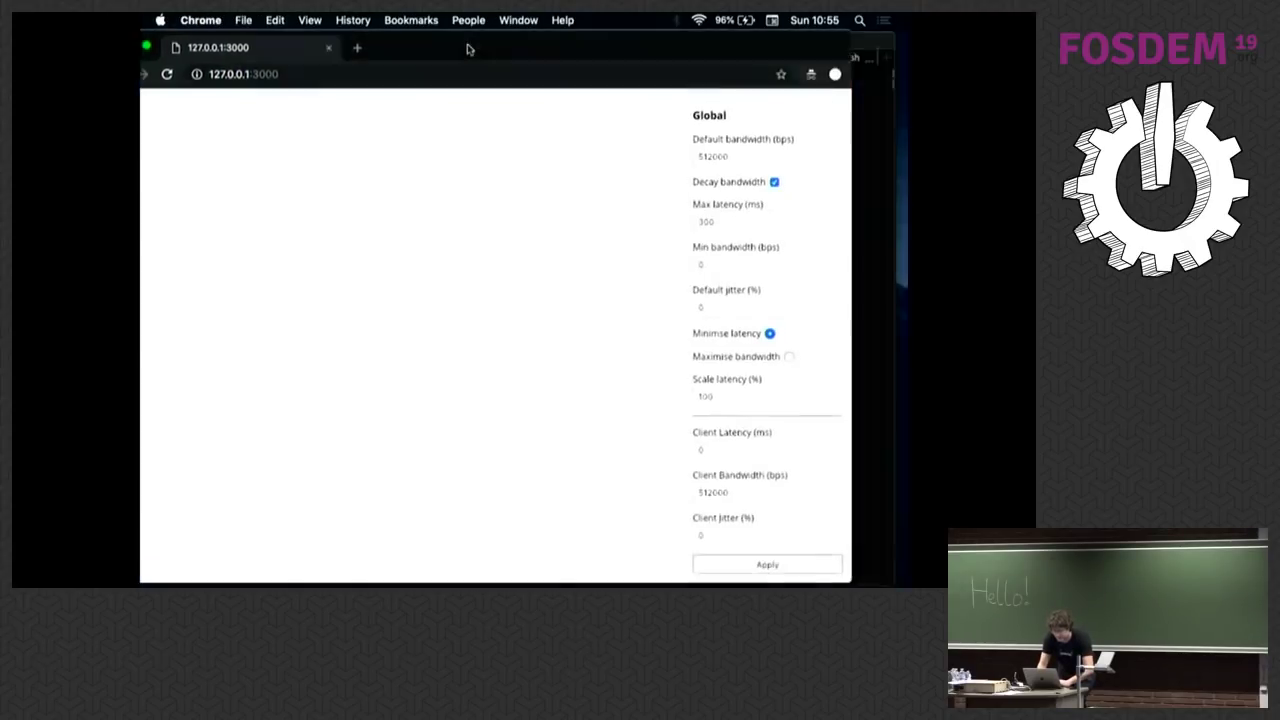
Step: Add four nodes, numbered 0–3, to the mesh map
left_click(344, 256)
left_click(398, 231)
left_click(427, 266)
left_click(507, 215)
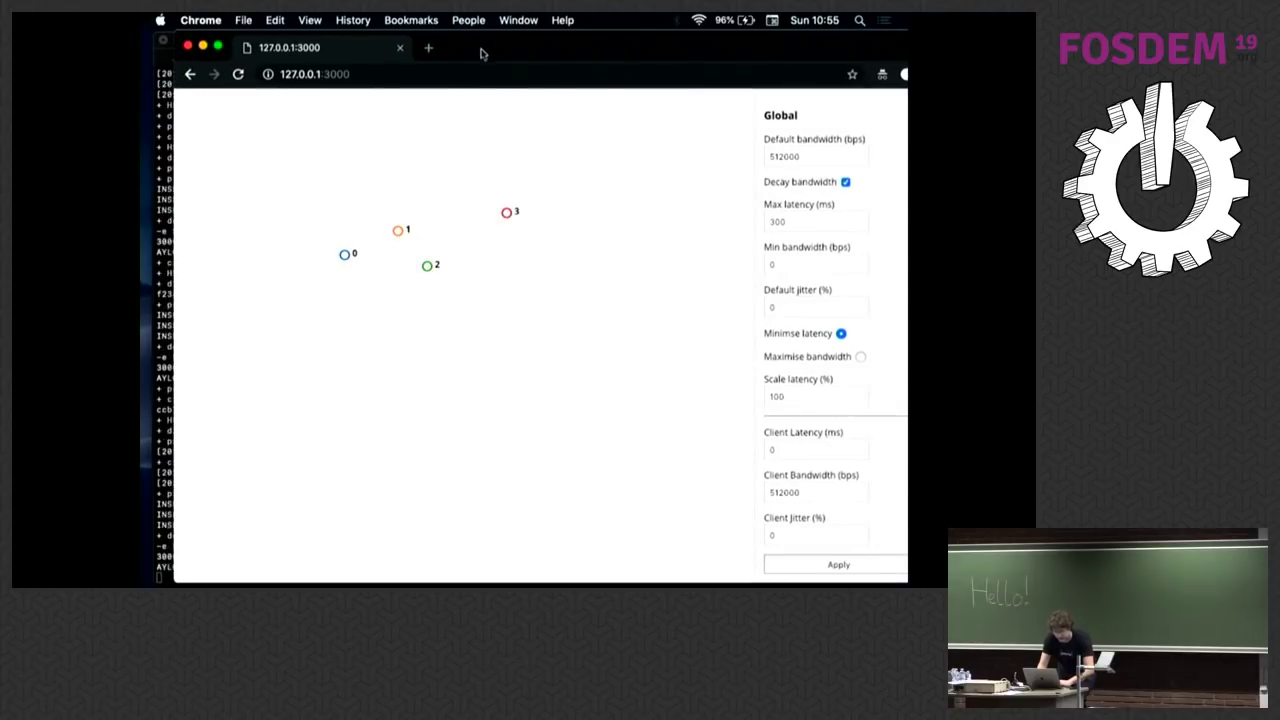
Step: Move node 2 lower and node 1 higher, and open a new Terminal window
double_click(483, 48)
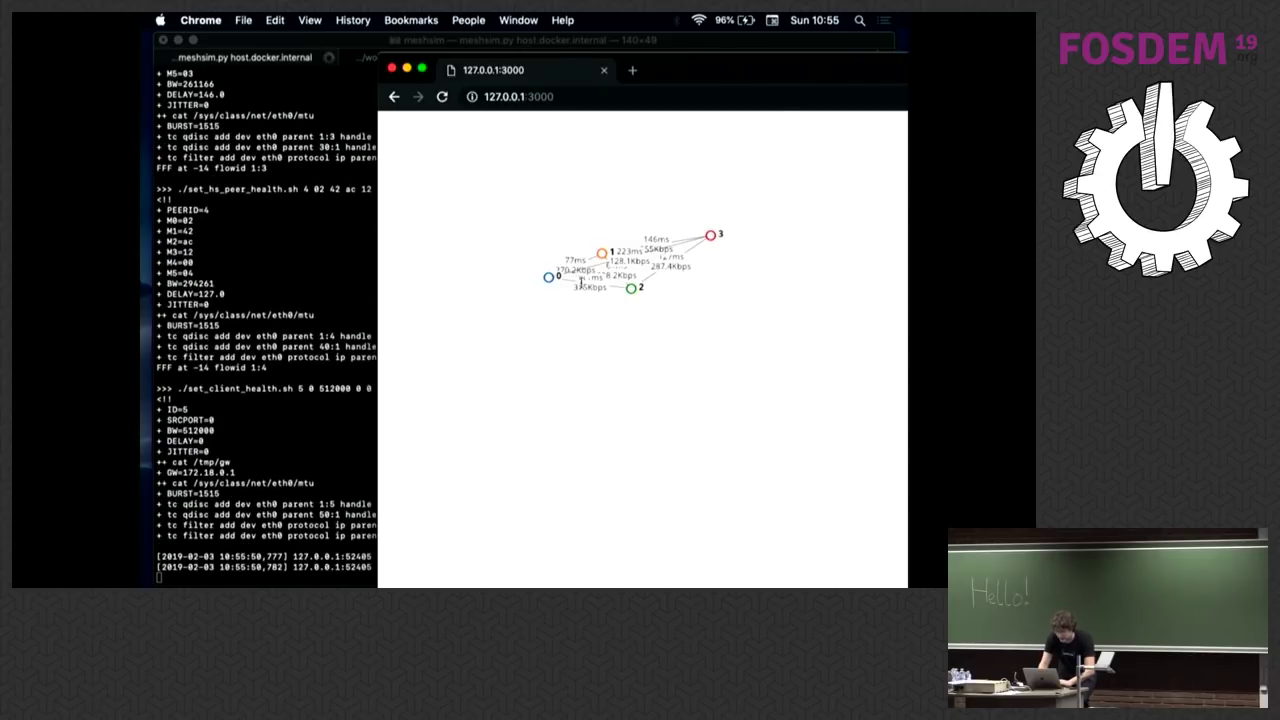
left_click_drag(630, 290, 651, 338)
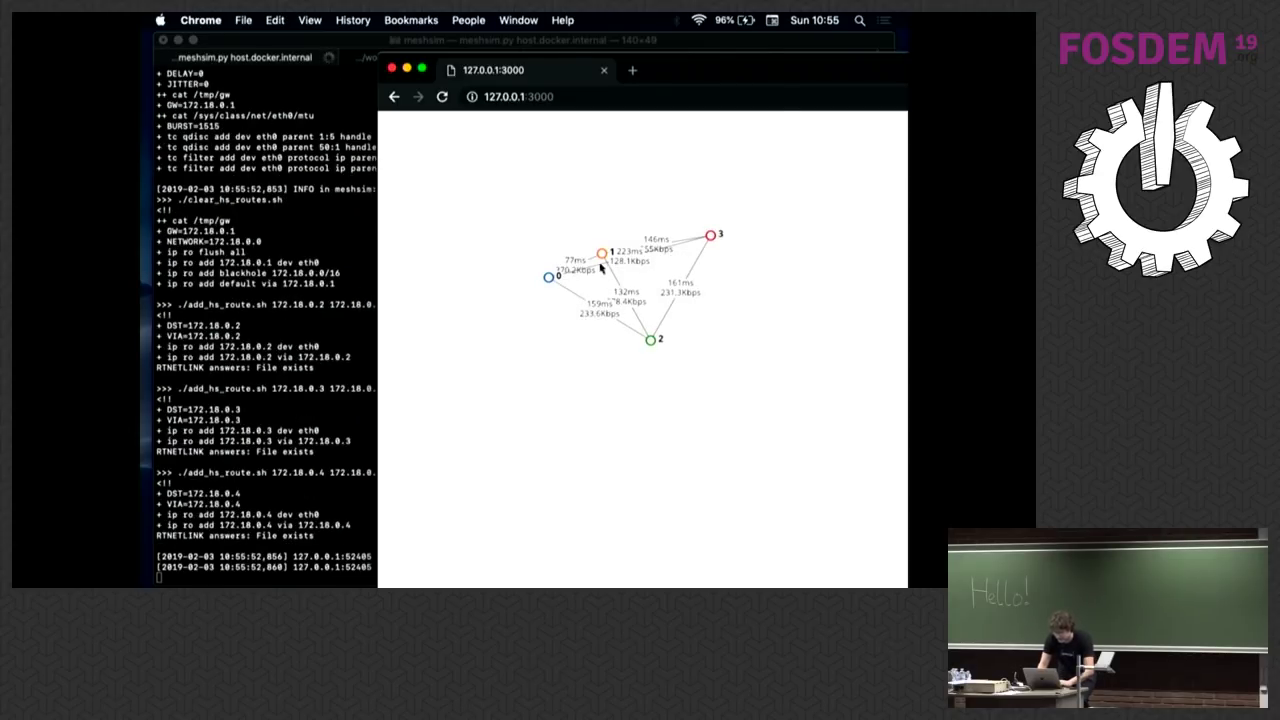
left_click_drag(603, 257, 616, 198)
left_click(320, 231)
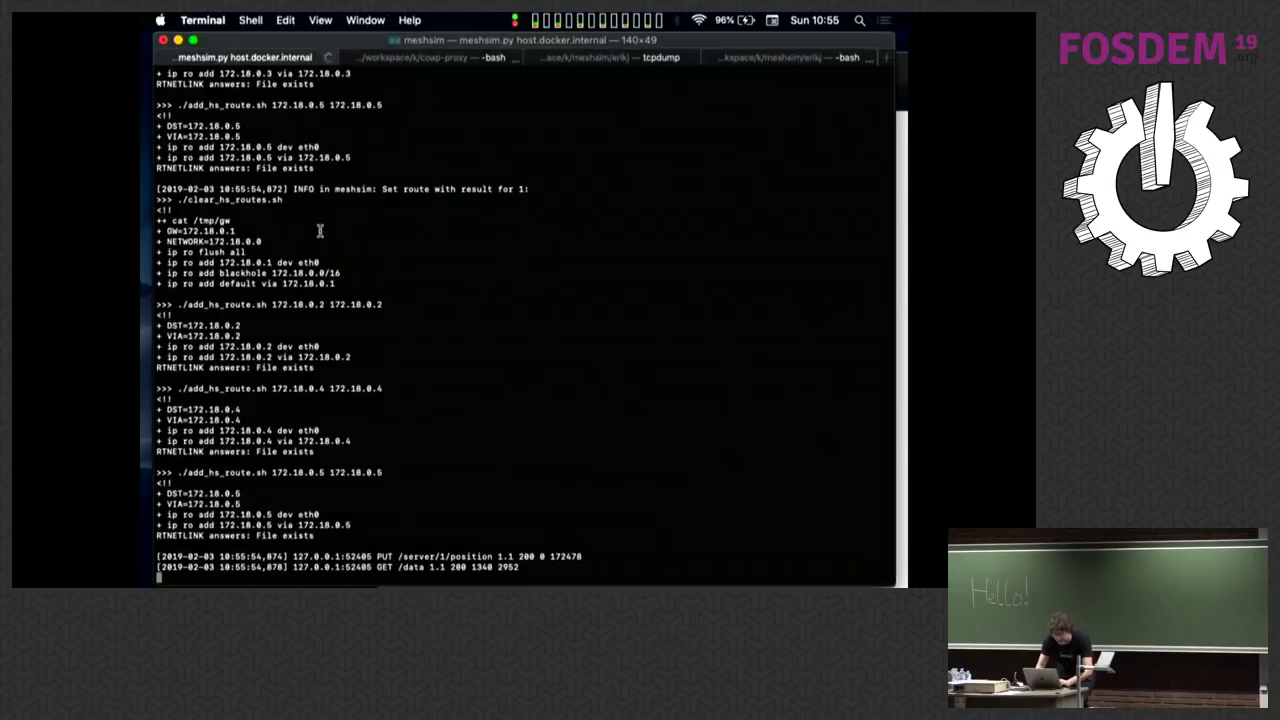
key("super+n")
Step: Open a shell via docker exec -it synapse0 /bin/bash and ping synapse1 (~275 ms)
type("docker -it")
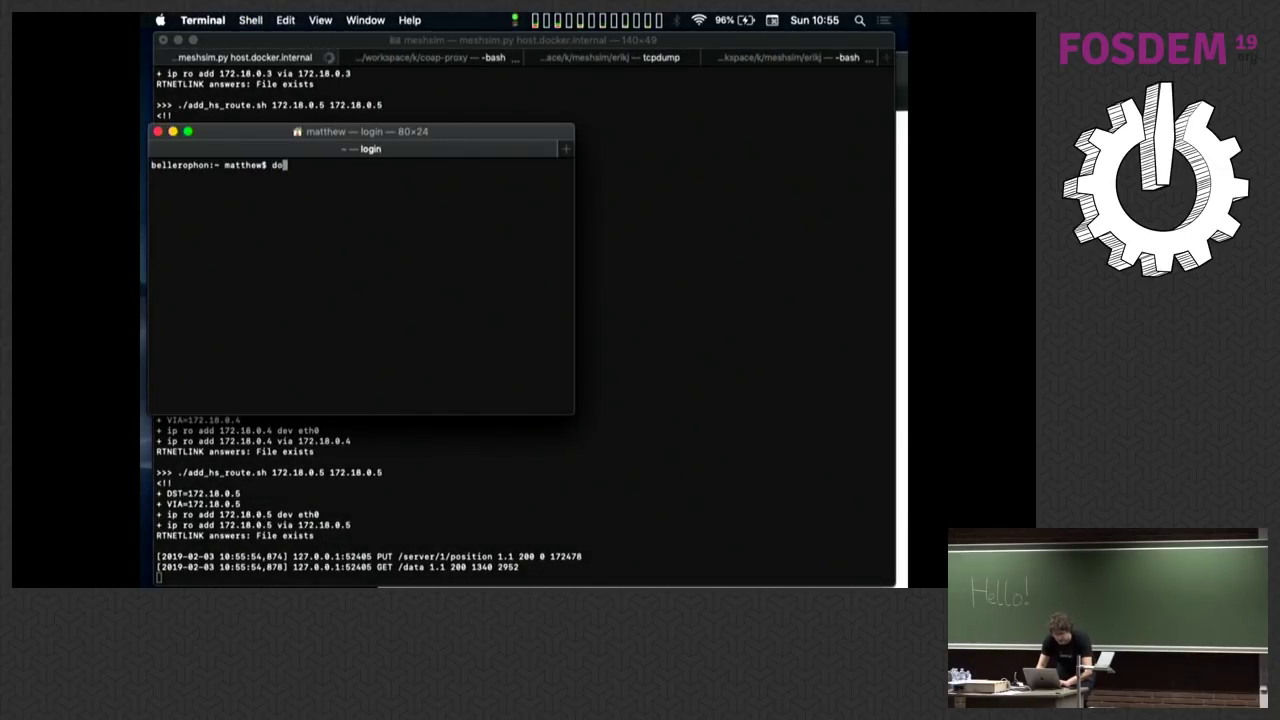
type(" exec synapse0 /bin/bash")
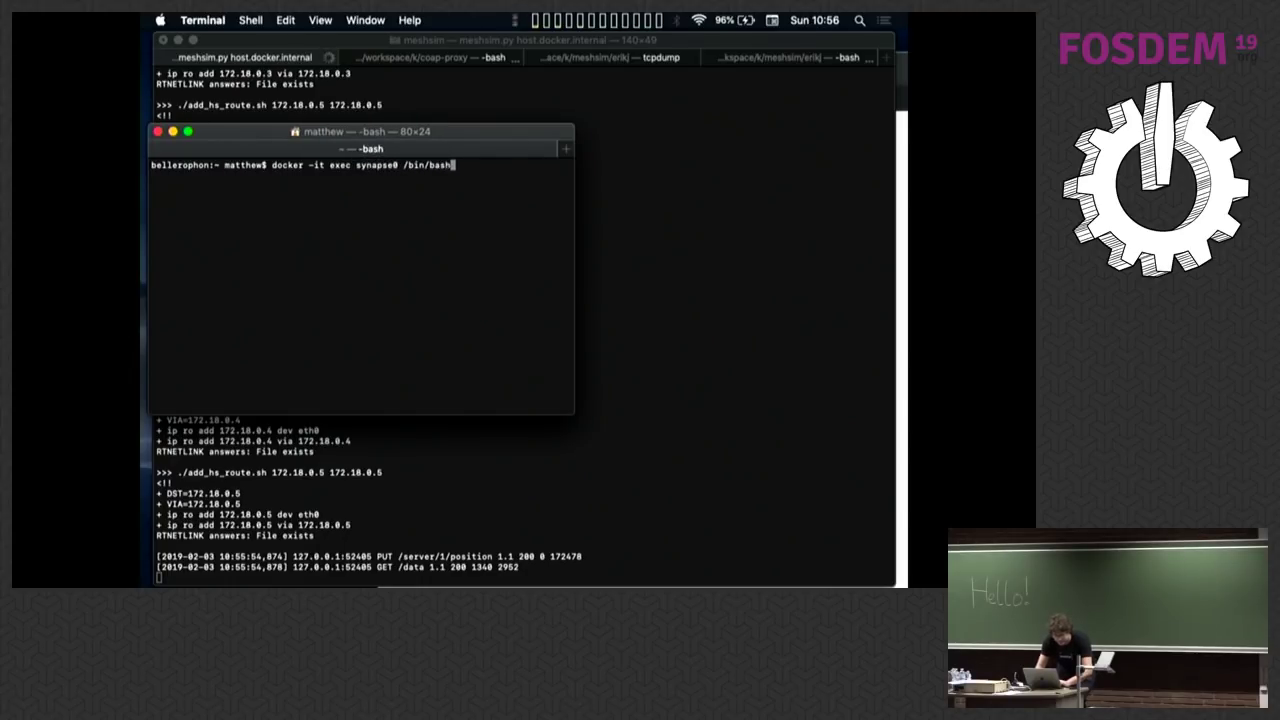
key("Return")
key("Up")
key("ctrl+a")
key("Right")
key("Right")
key("Right")
key("Right")
key("Right")
key("Right")
key("Right")
key("Right")
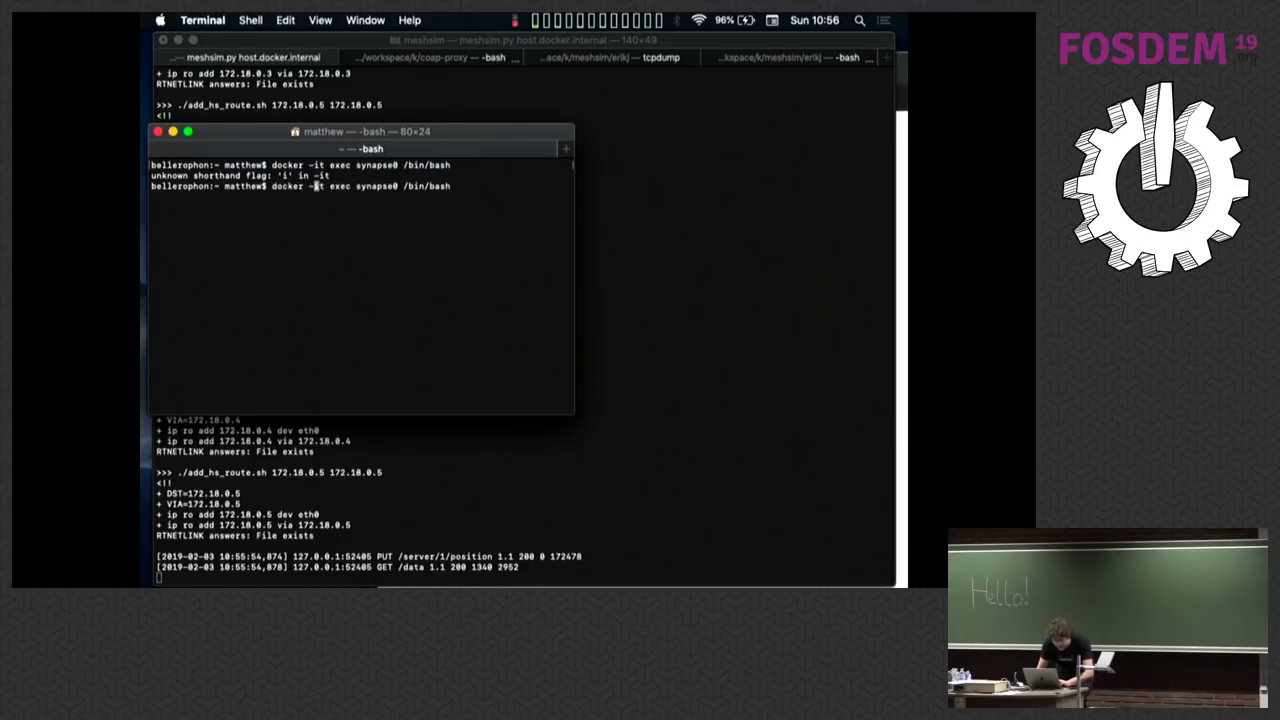
key("BackSpace")
key("BackSpace")
key("BackSpace")
key("Delete")
key("Right")
key("Right")
key("Right")
key("Right")
key("Right")
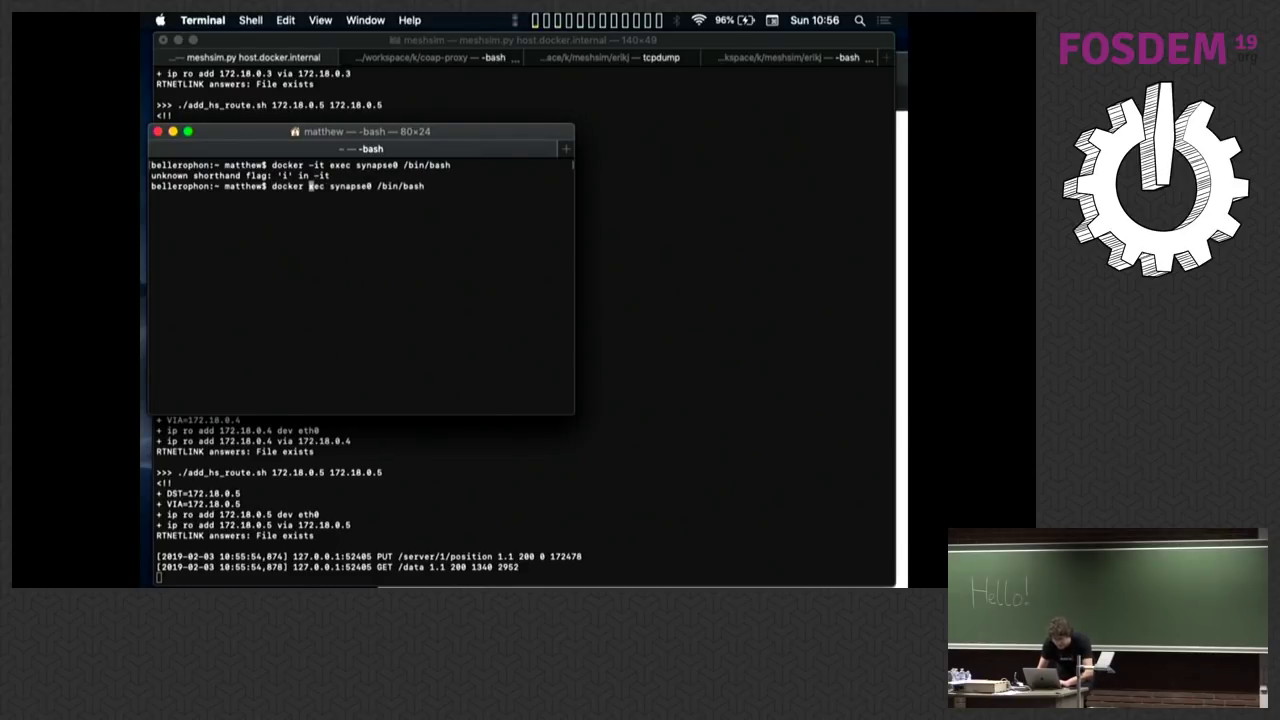
type("-it")
key("Return")
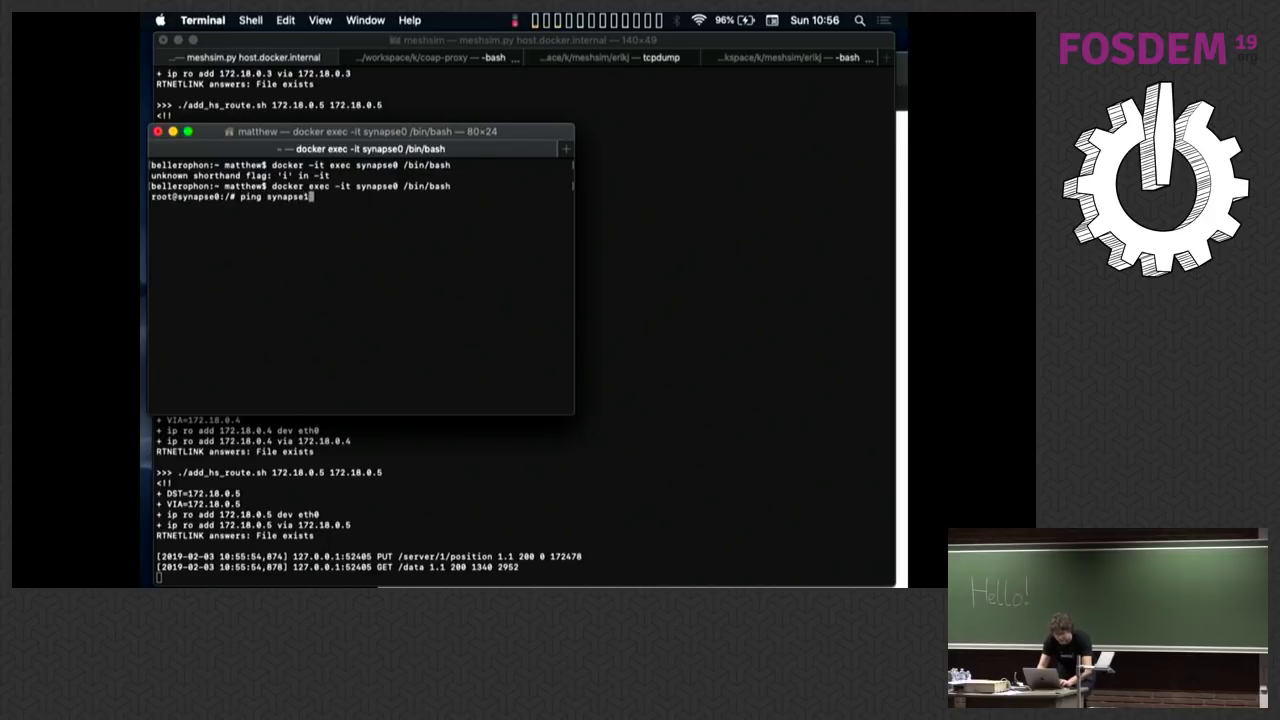
key("Return")
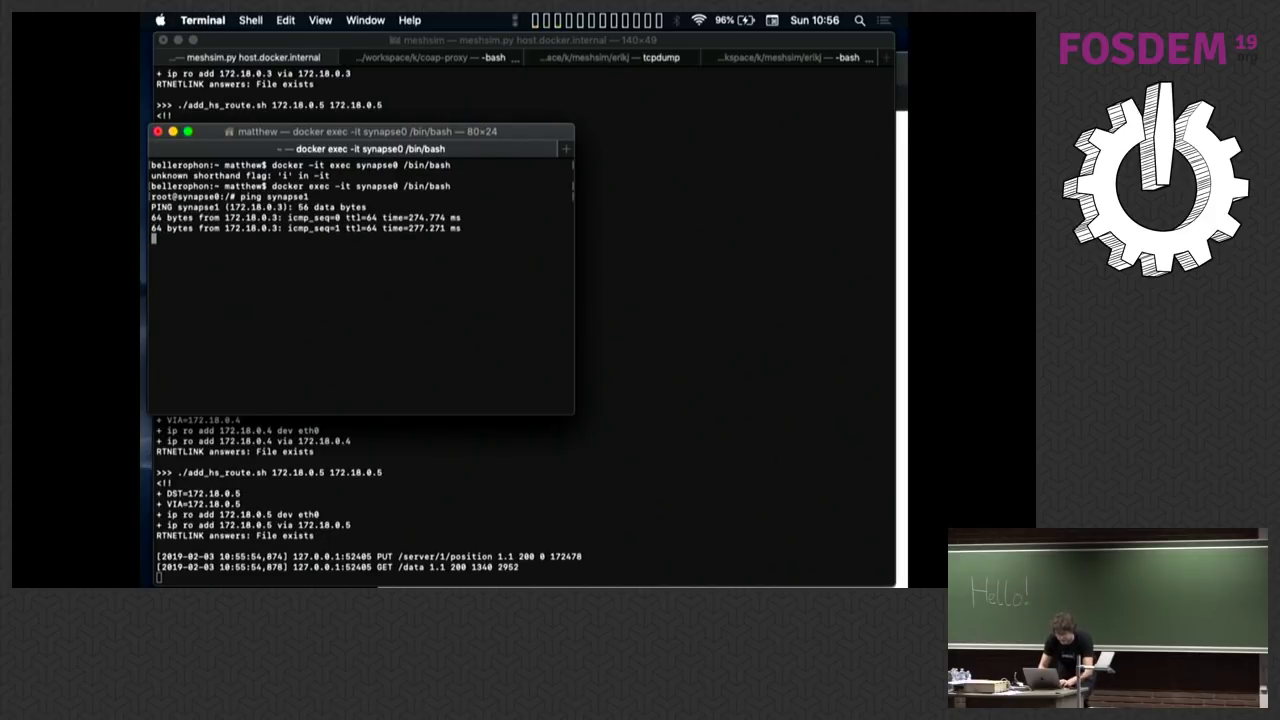
key("super+Tab")
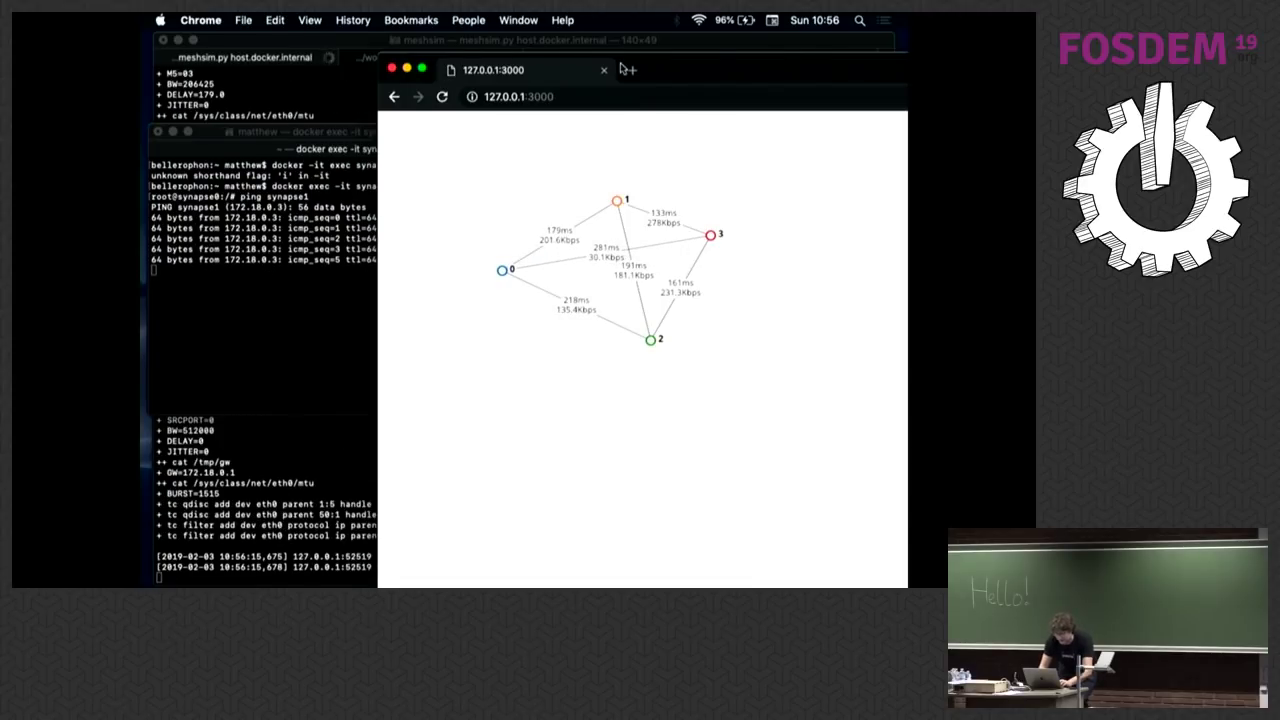
Step: Move node 0 slightly lower and add more nodes until the map holds nodes 0–11
left_click_drag(676, 77, 813, 41)
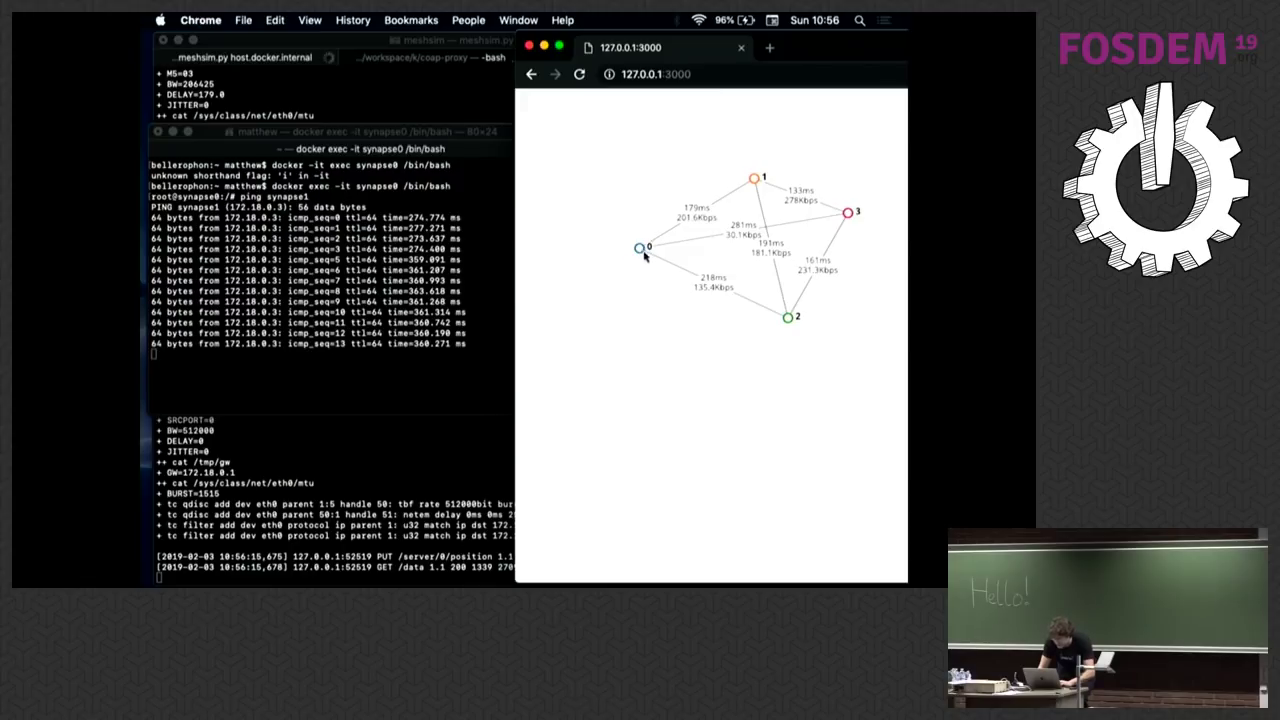
left_click_drag(640, 247, 634, 282)
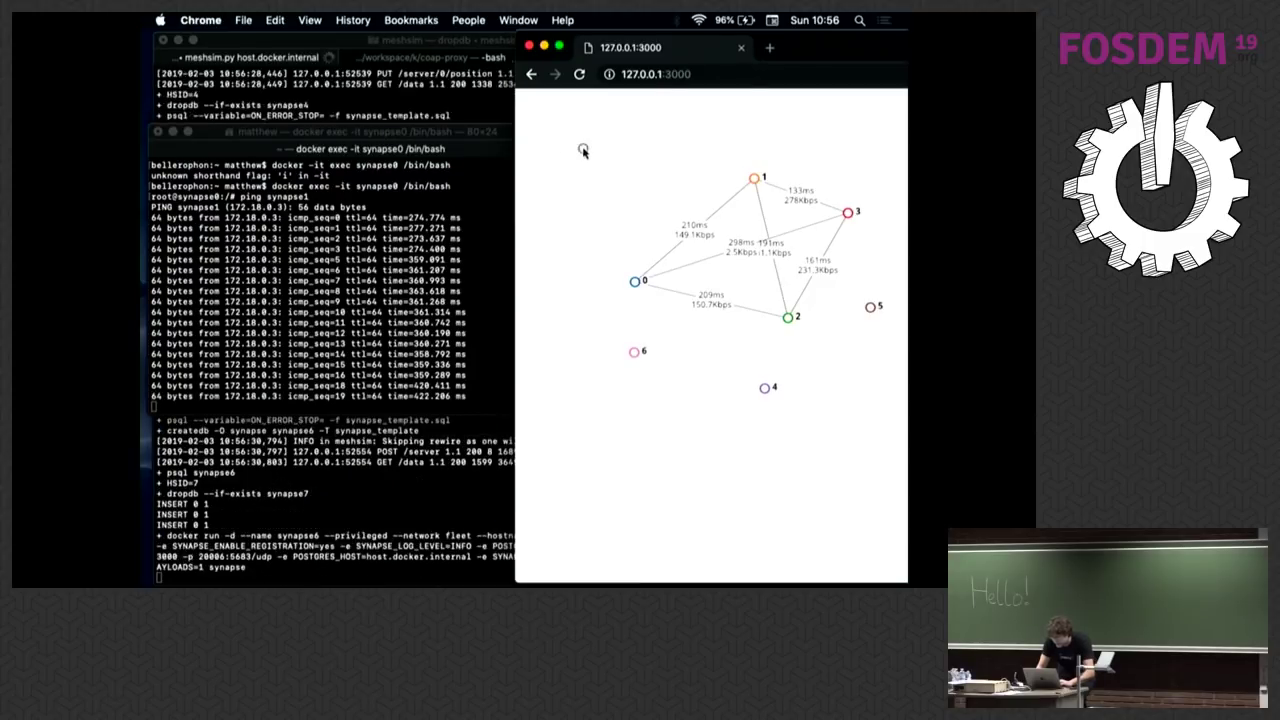
left_click(857, 140)
left_click(698, 464)
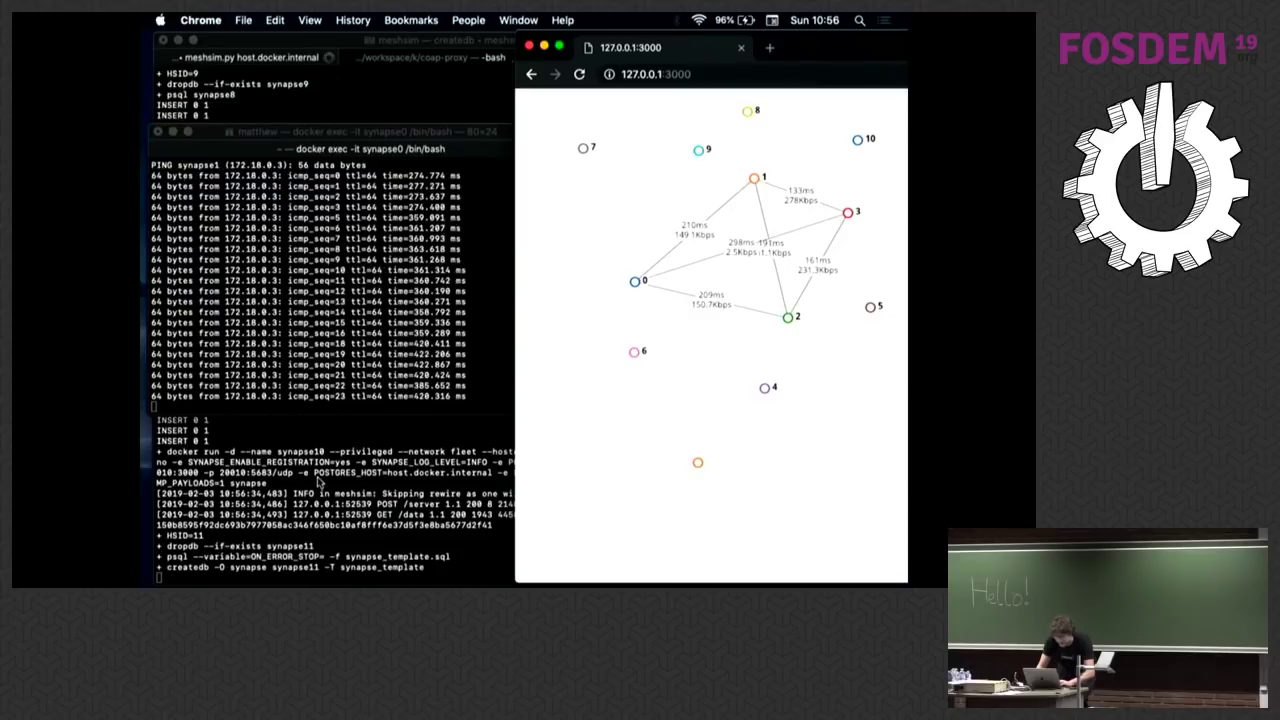
left_click(307, 277)
Step: Run docker stats in a new Terminal tab and widen its window
key("super+t")
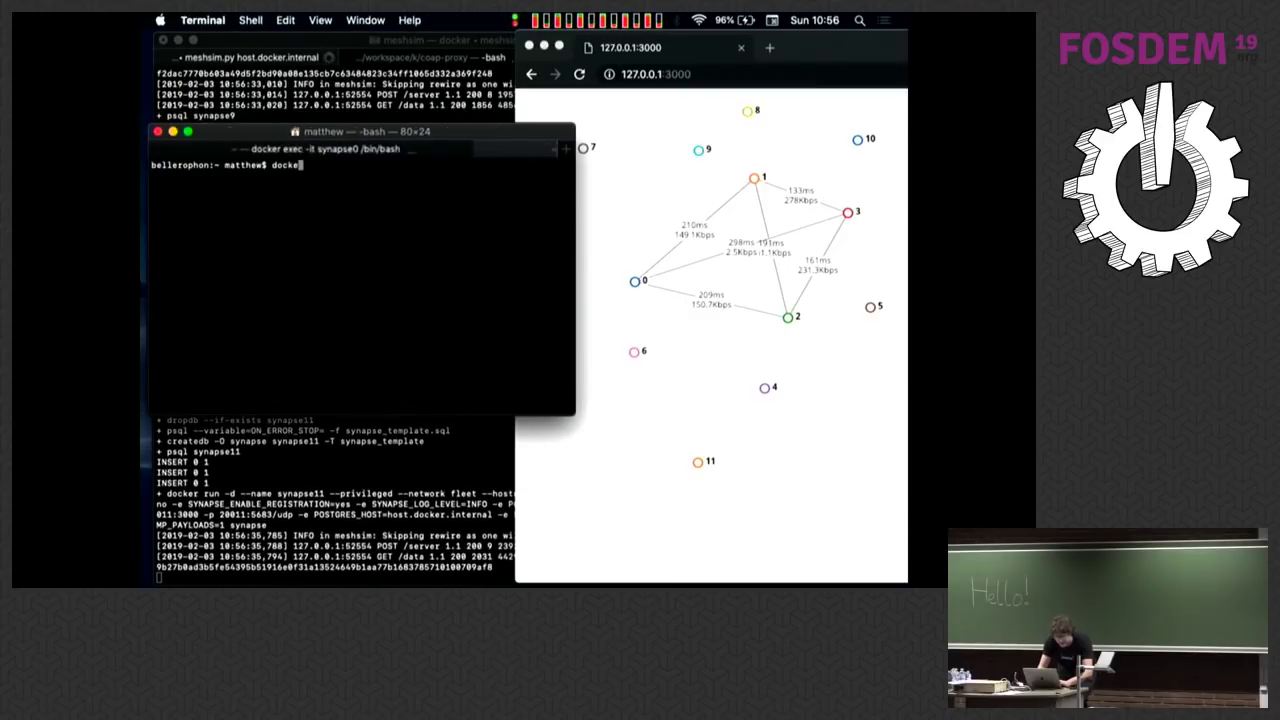
type("docker stats")
key("Return")
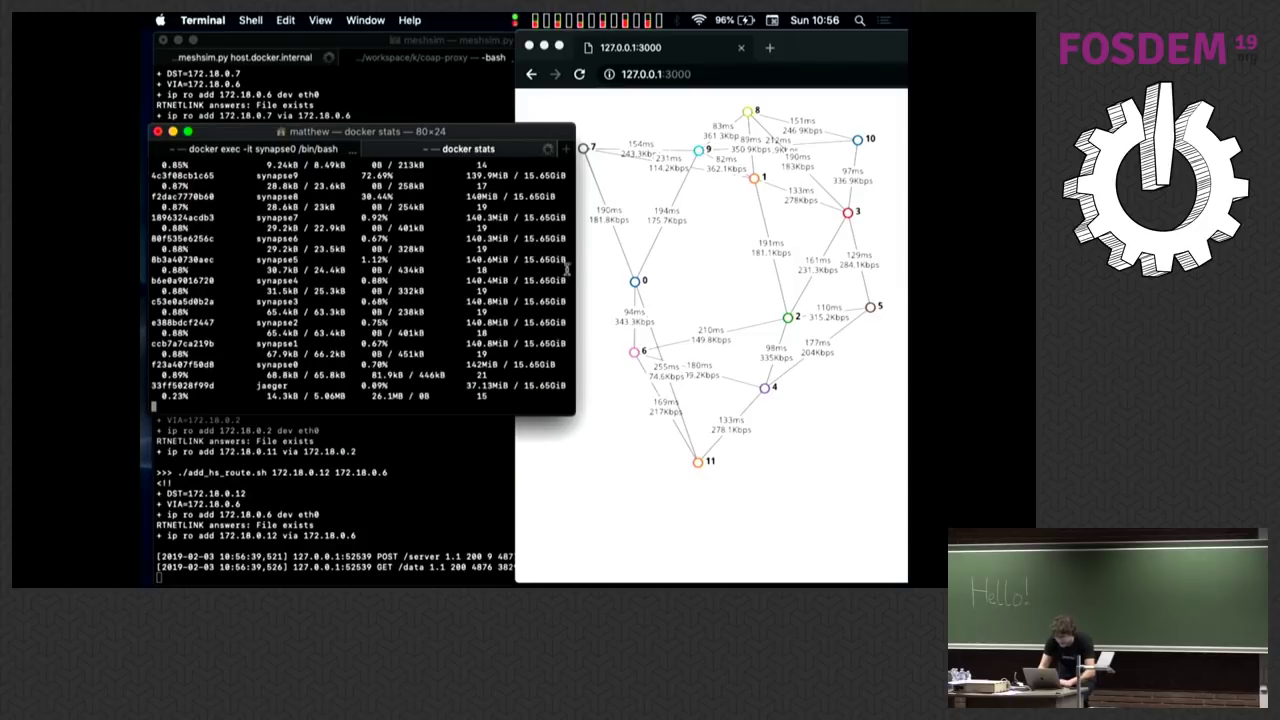
left_click_drag(575, 250, 905, 245)
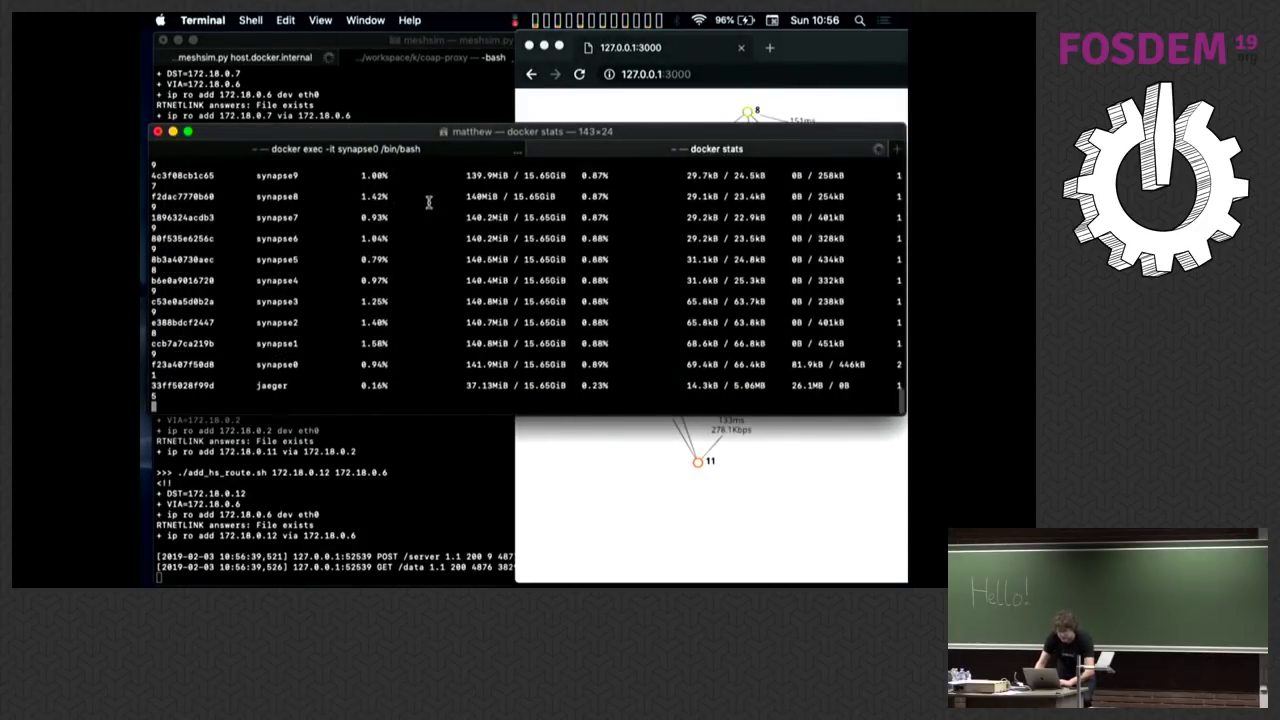
left_click_drag(385, 132, 378, 143)
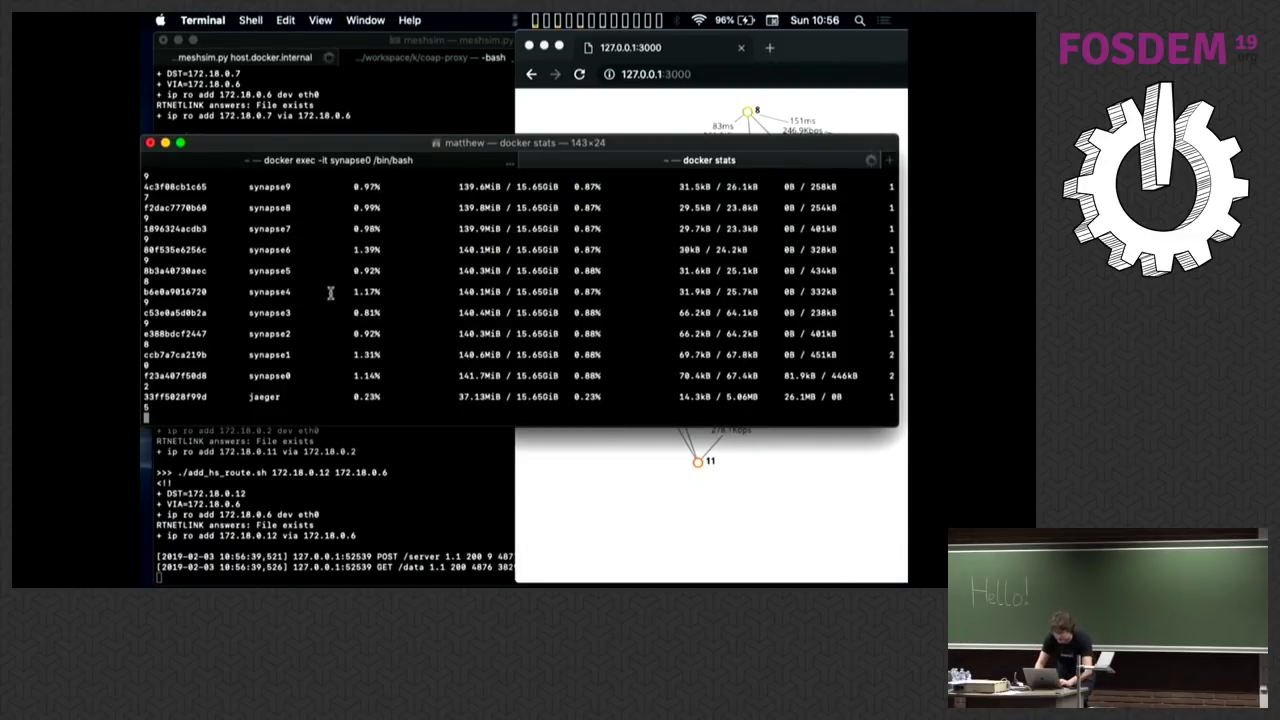
key("super+Tab")
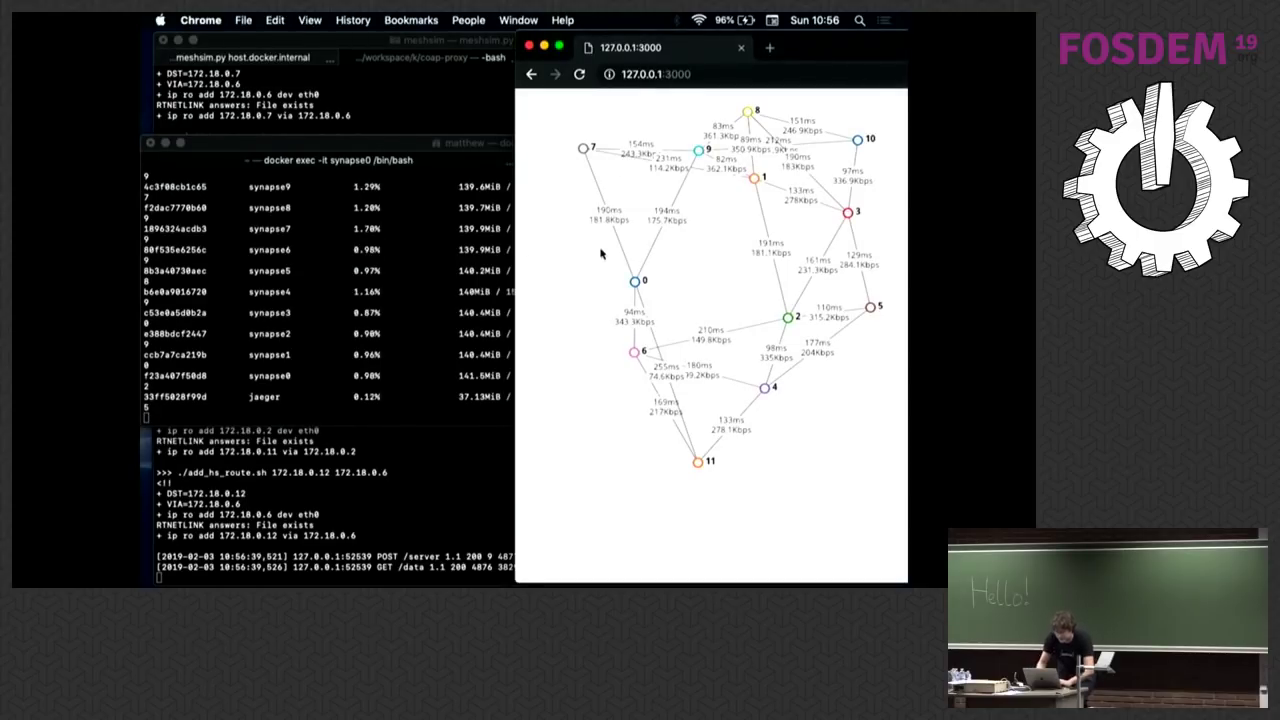
Step: Stop the running docker stats and review the network graph
left_click(350, 95)
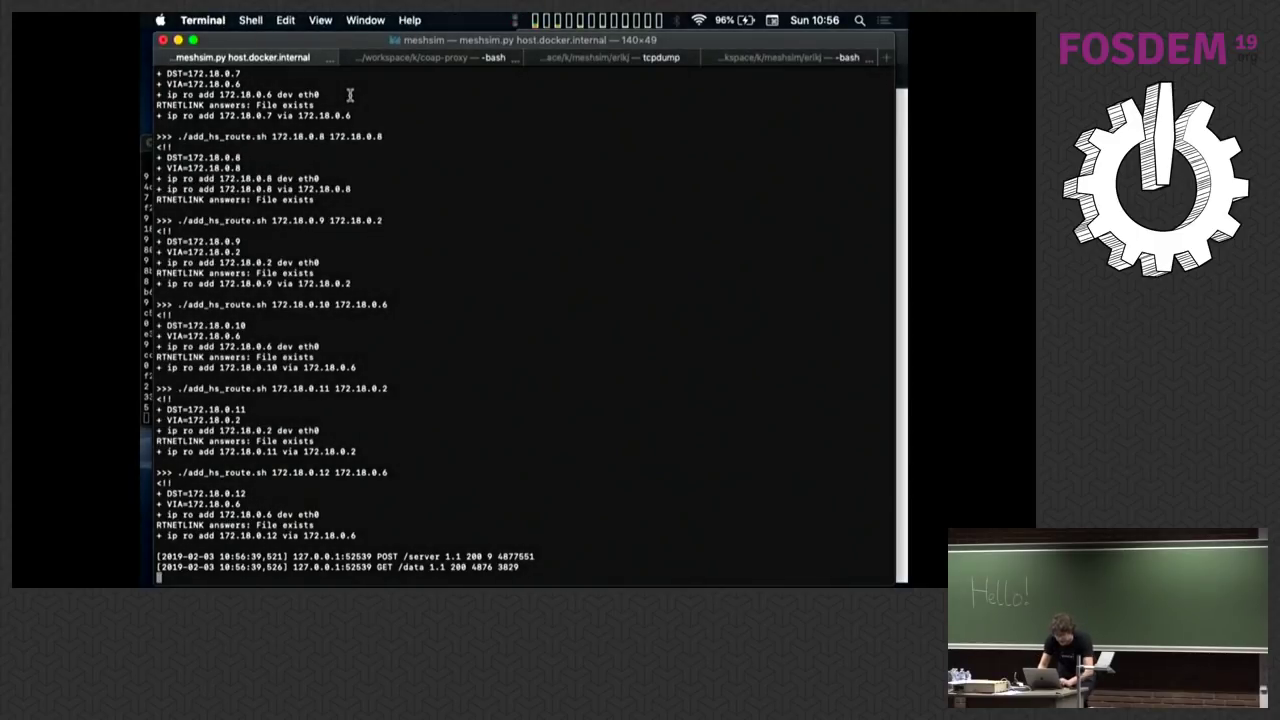
key("super+grave")
key("ctrl+c")
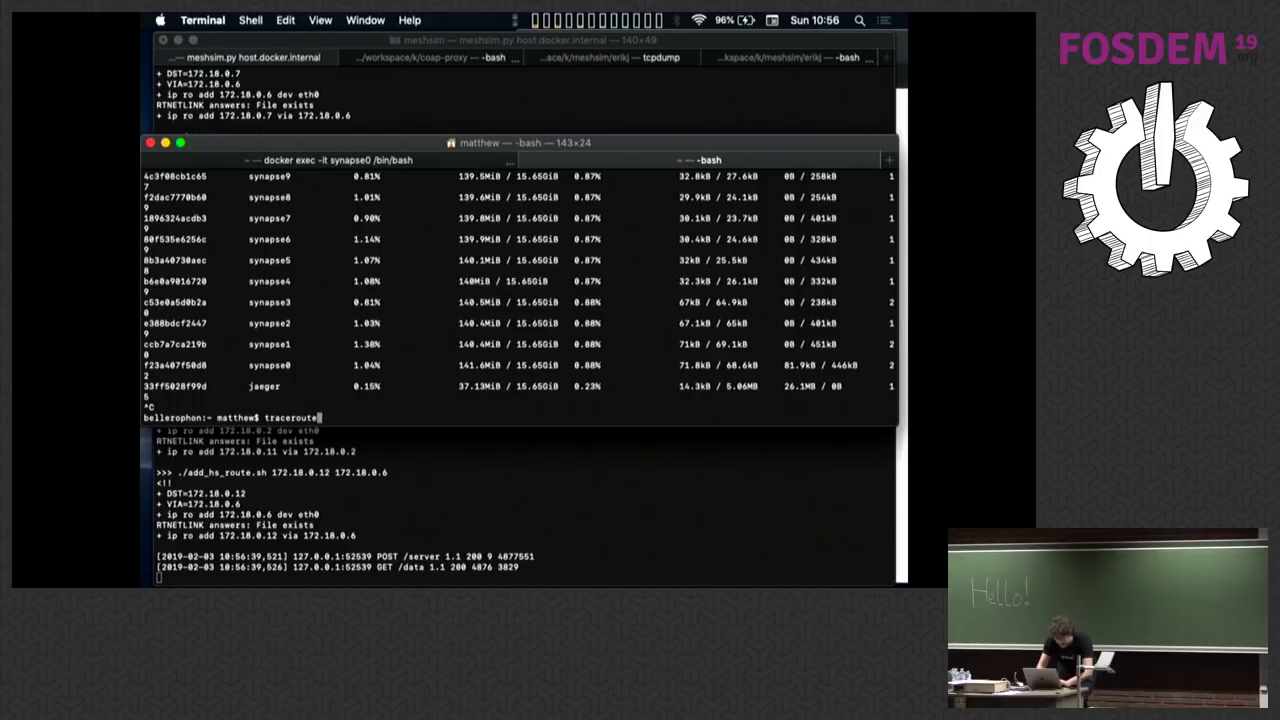
key("super+Tab")
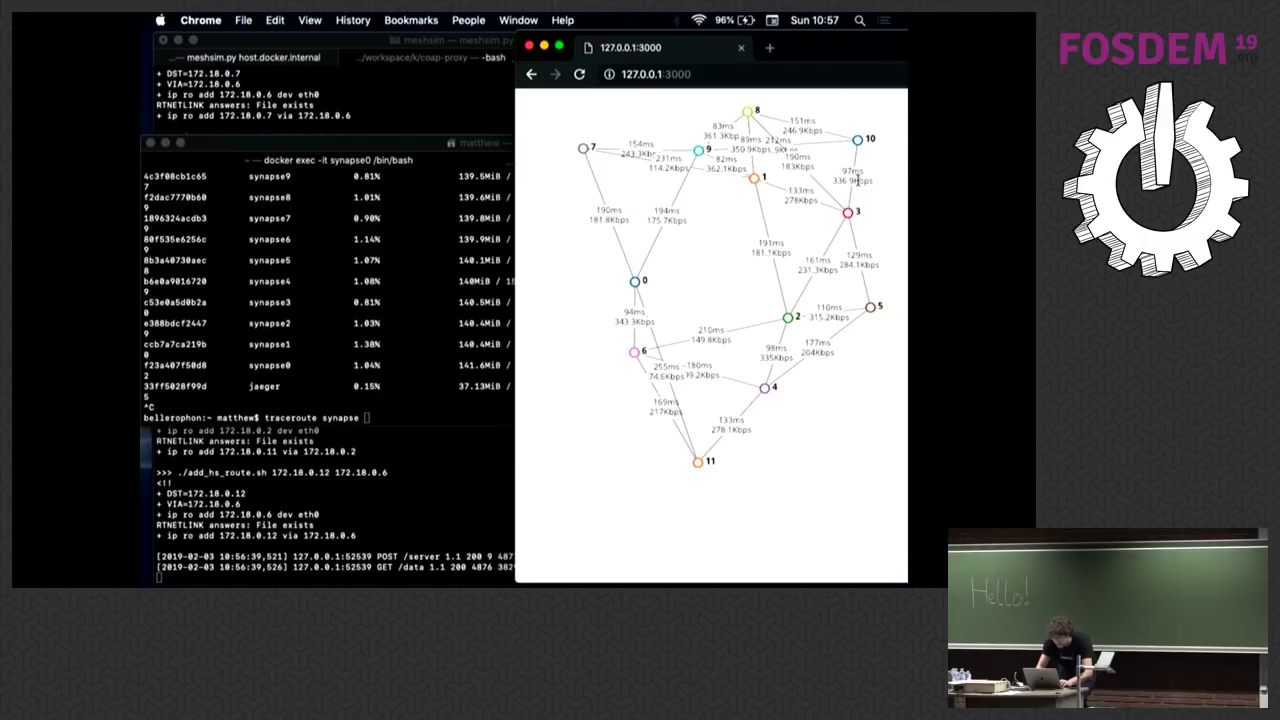
key("super+Tab")
Step: Stop the ping in the synapse0 shell and run traceroute synapse10
type("1")
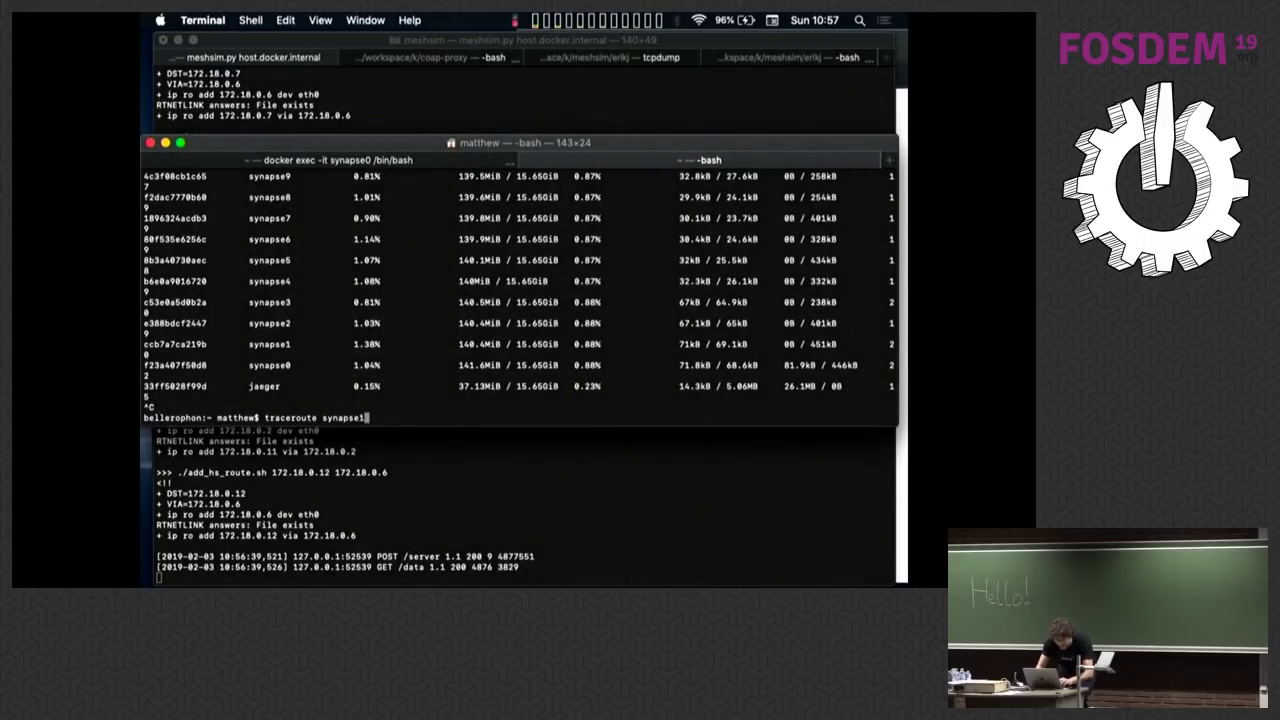
type("10")
key("Return")
key("Up")
key("ctrl+u")
key("super+shift+bracketleft")
key("ctrl+c")
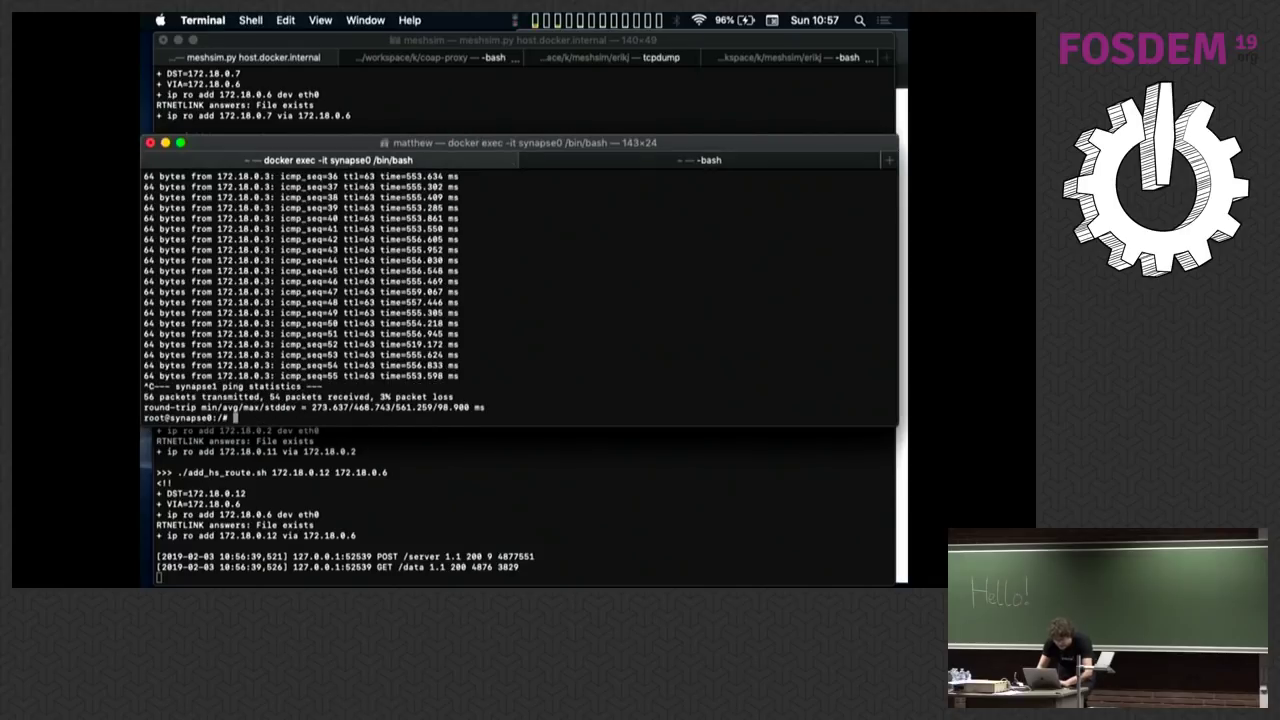
type("traceroute synapse10")
key("Return")
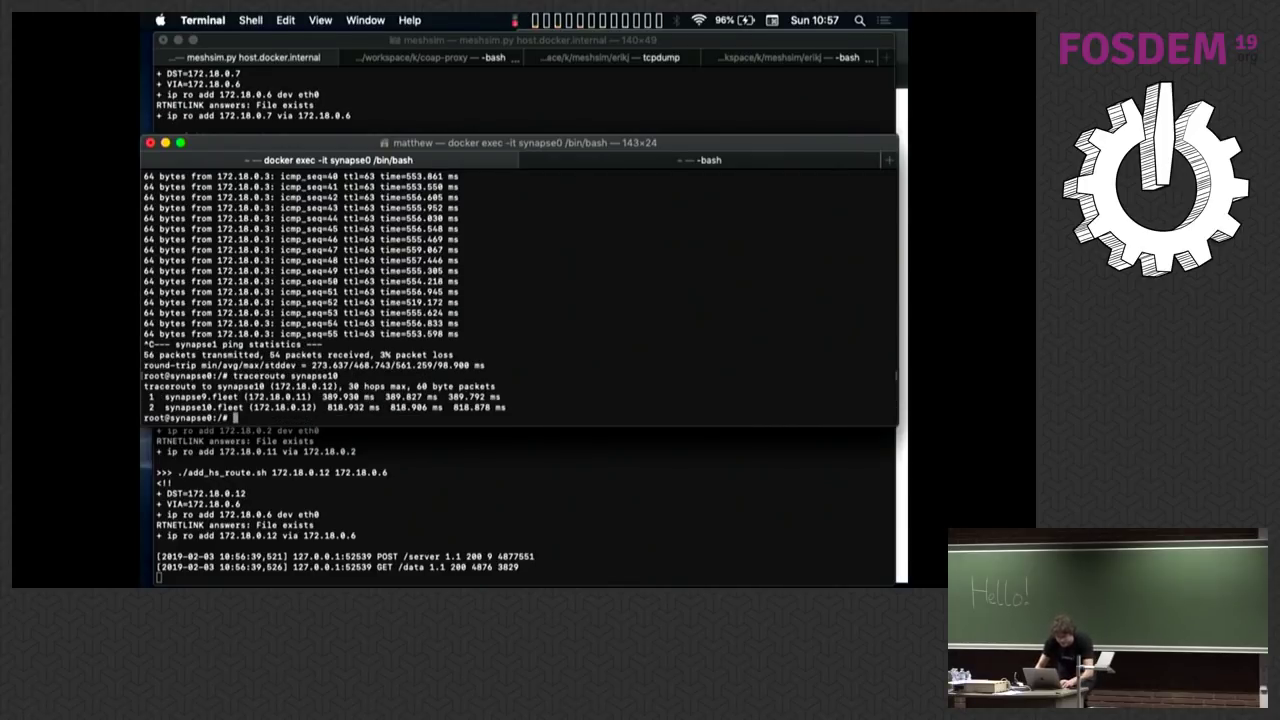
Step: Move nodes 10 and 8 up and to the right in the mesh graph
key("super+Tab")
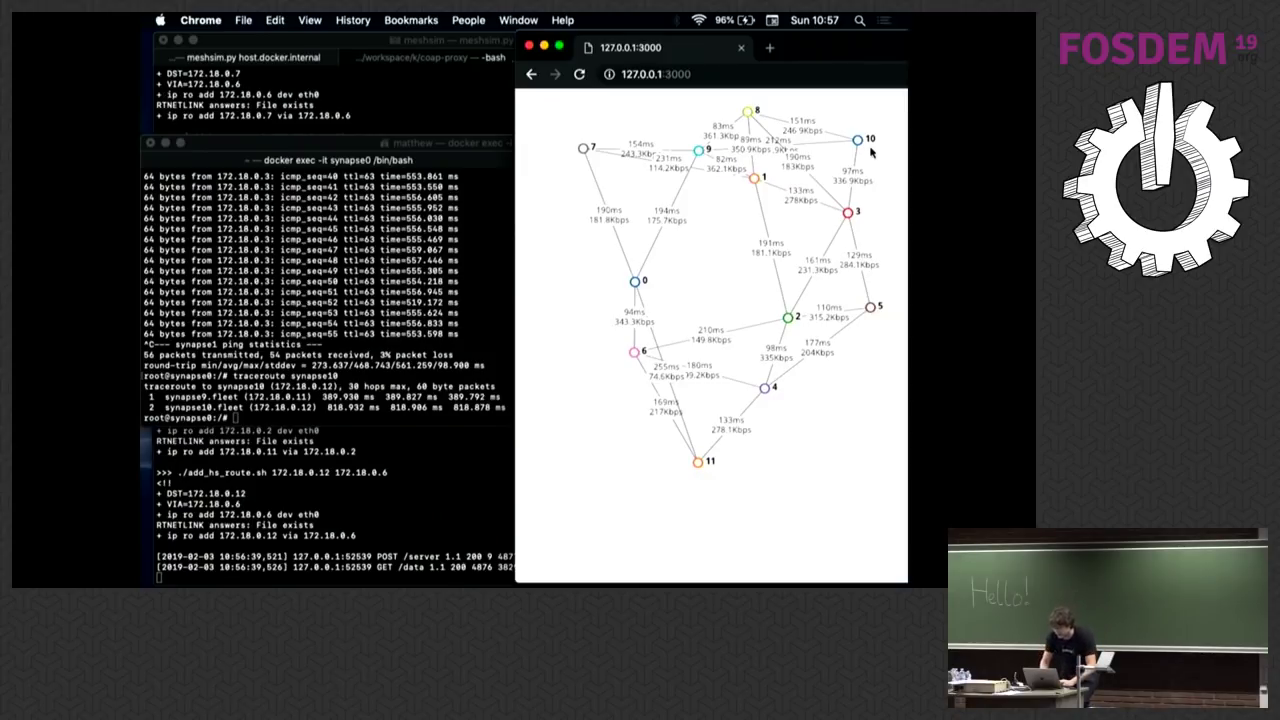
left_click_drag(858, 141, 889, 118)
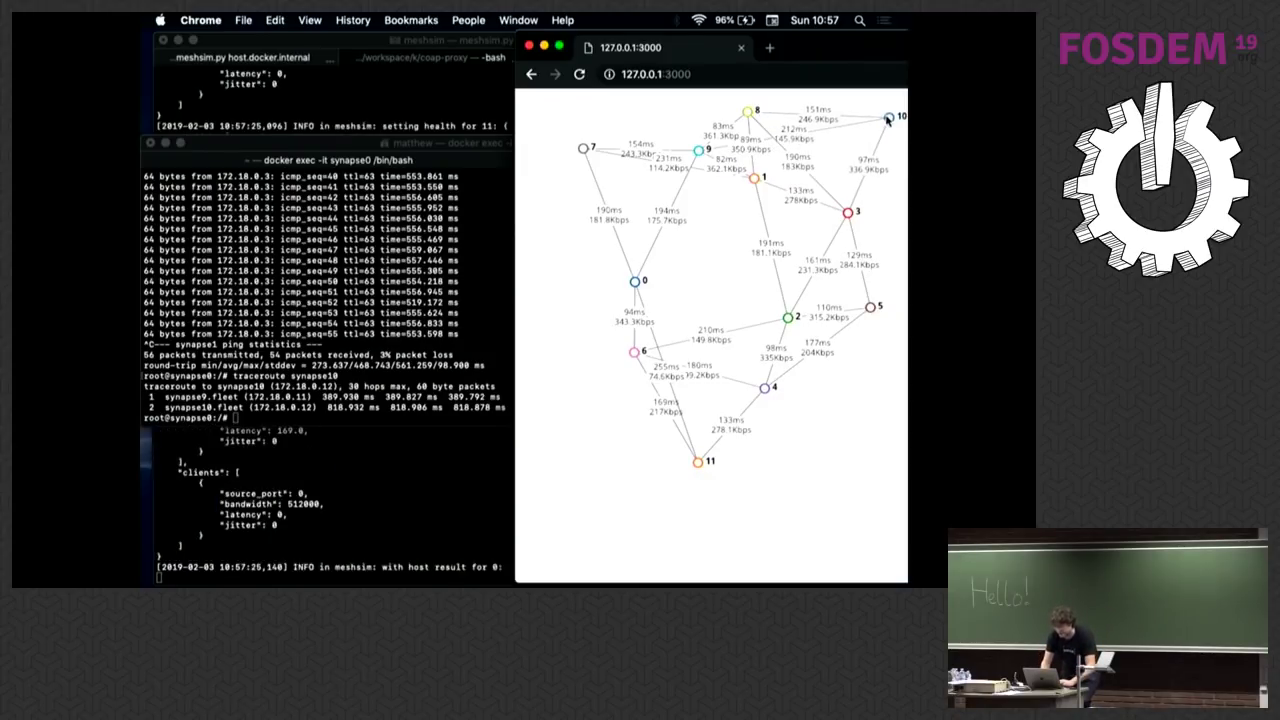
left_click_drag(750, 118, 806, 98)
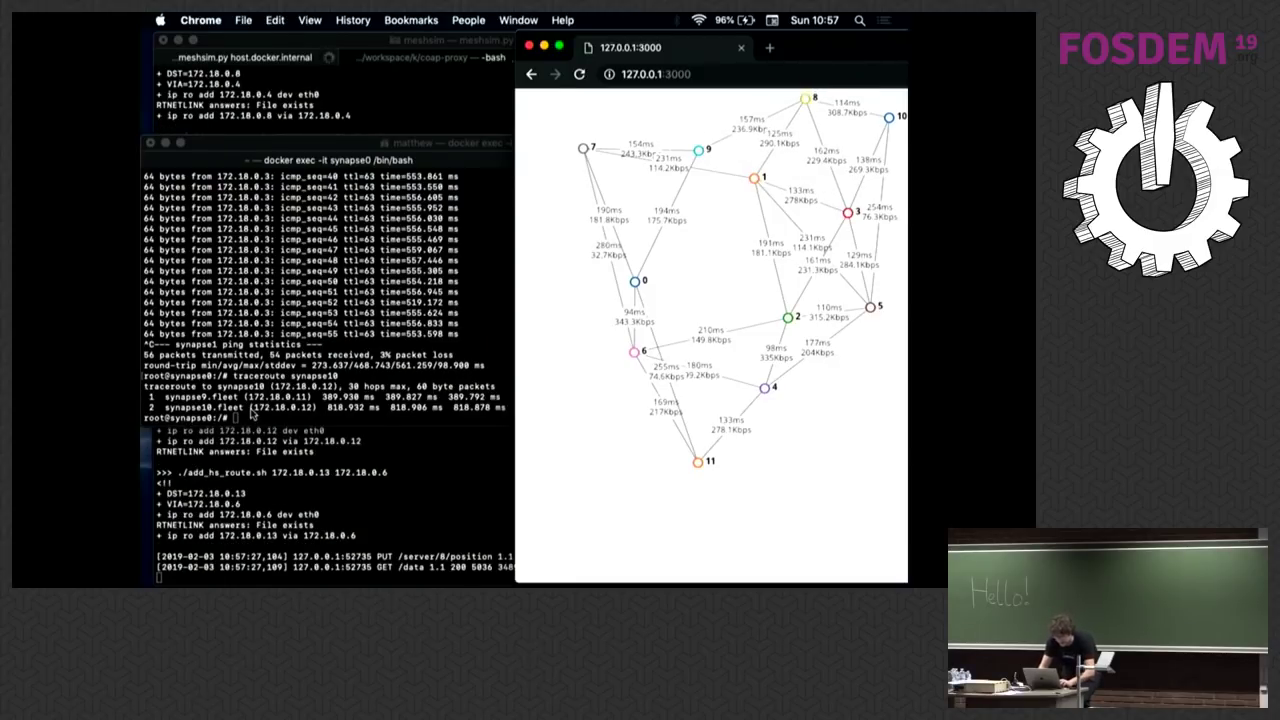
Step: Load Riot at 127.0.0.1:8080 in a private window and change the homeserver port to 8888
key("ctrl+shift+n")
type("127.0.0.1:8080")
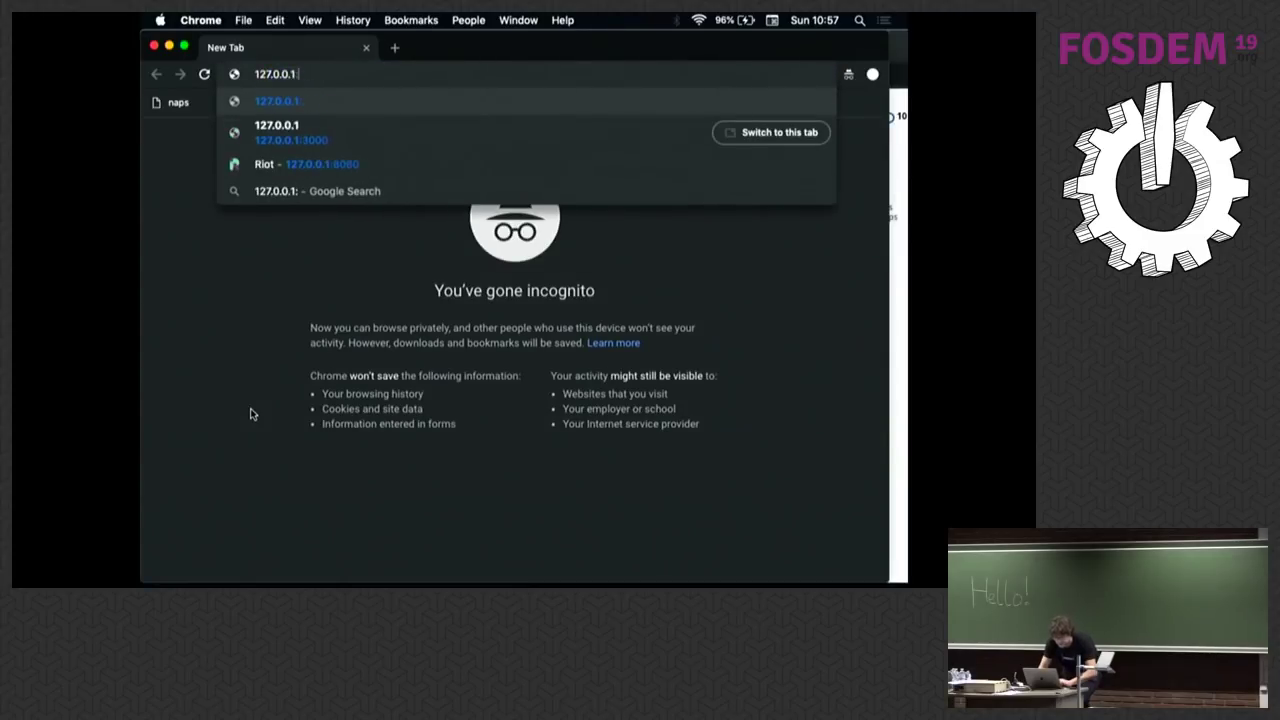
key("Return")
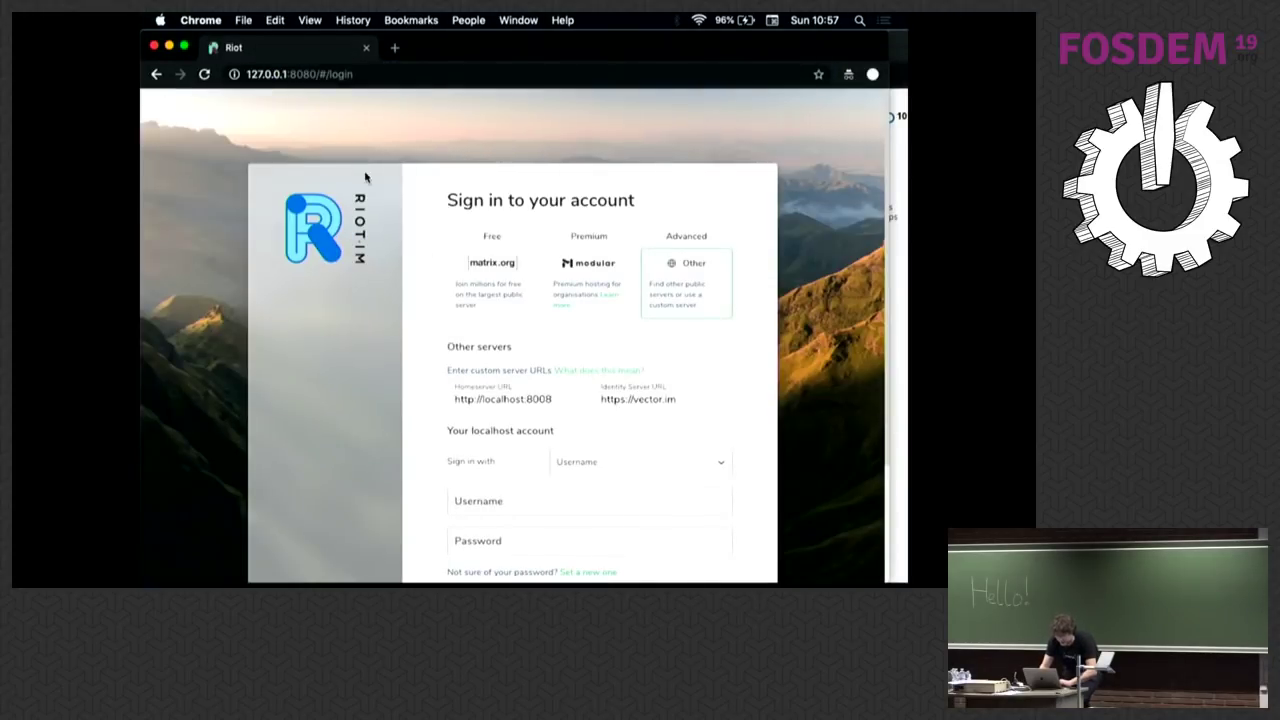
scroll(434, 465, "down", 2)
left_click_drag(523, 281, 580, 281)
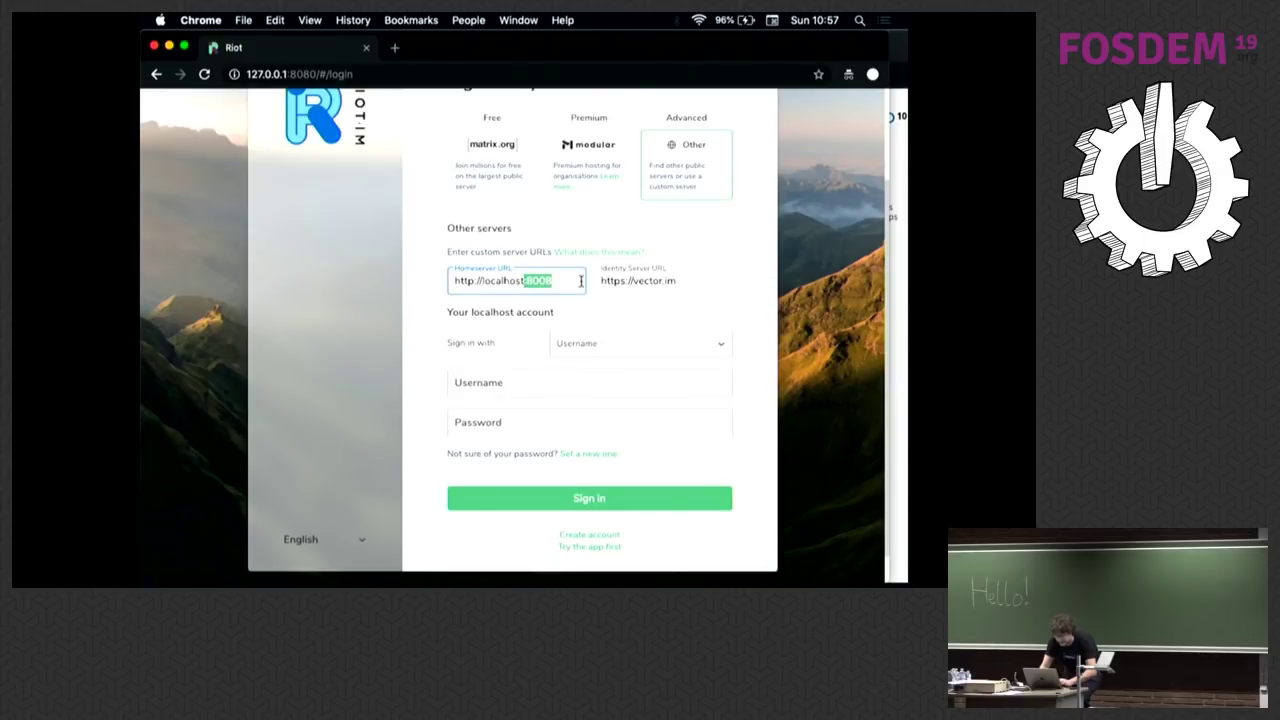
type(":80")
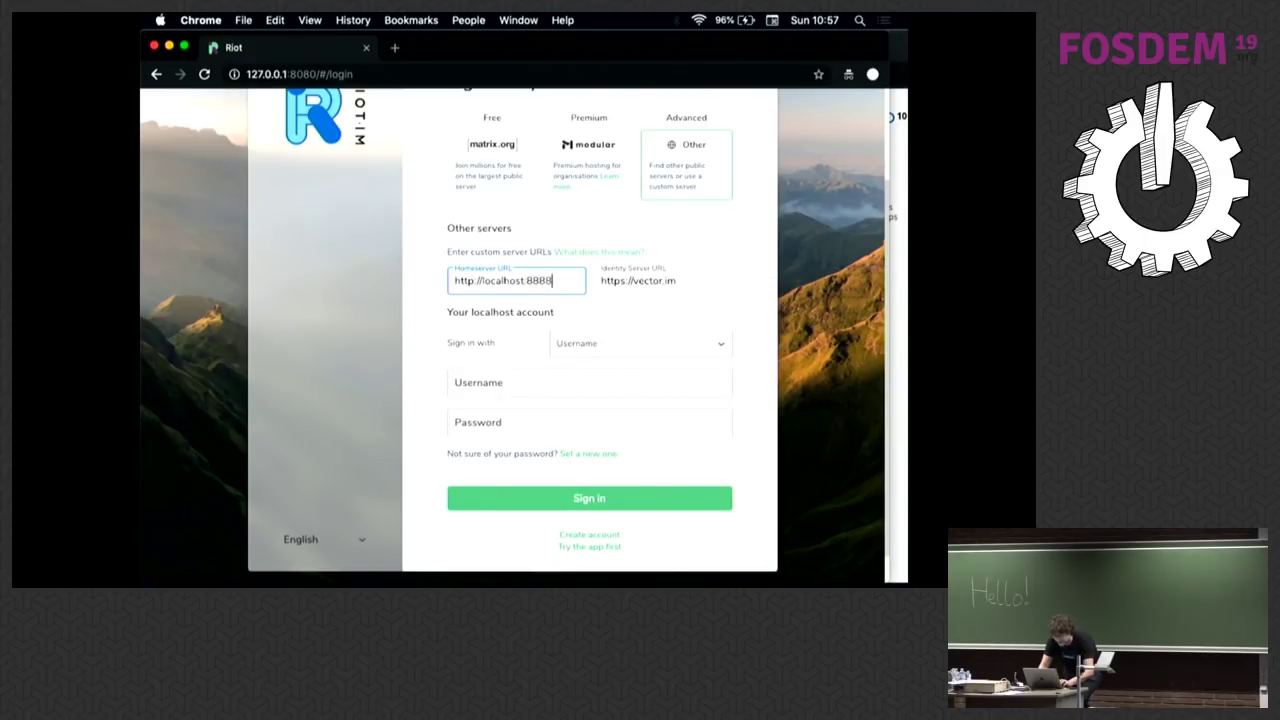
type("88")
key("Tab")
key("Tab")
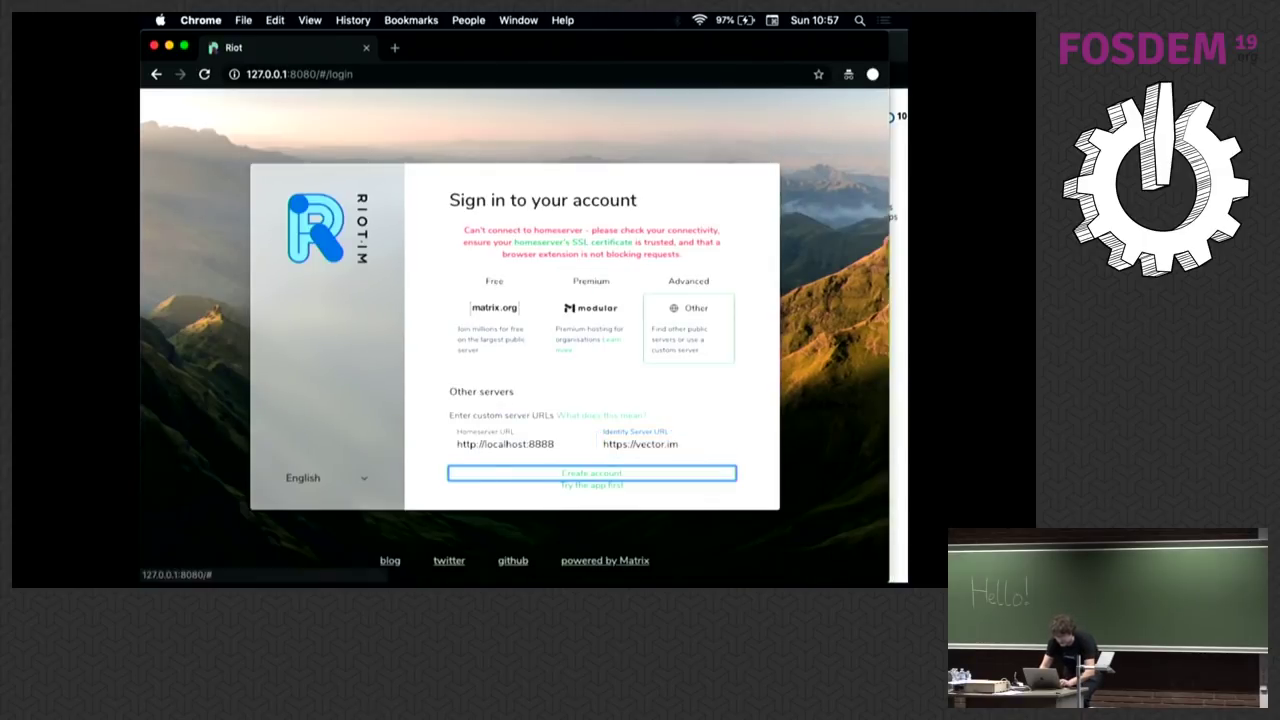
Step: Clear the coap-proxy terminal and restart coap-proxy on port 8888
key("shift+Tab")
key("super+Tab")
key("super+shift+bracketleft")
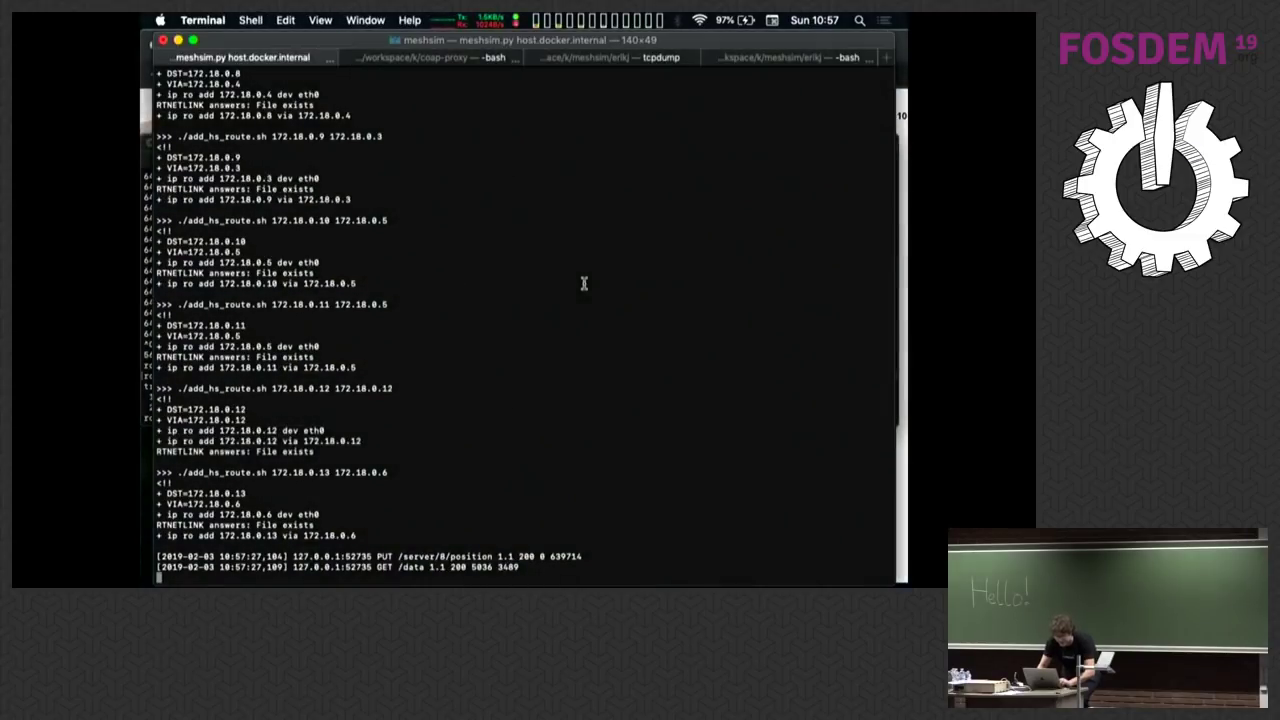
key("super+k")
key("Up")
key("Return")
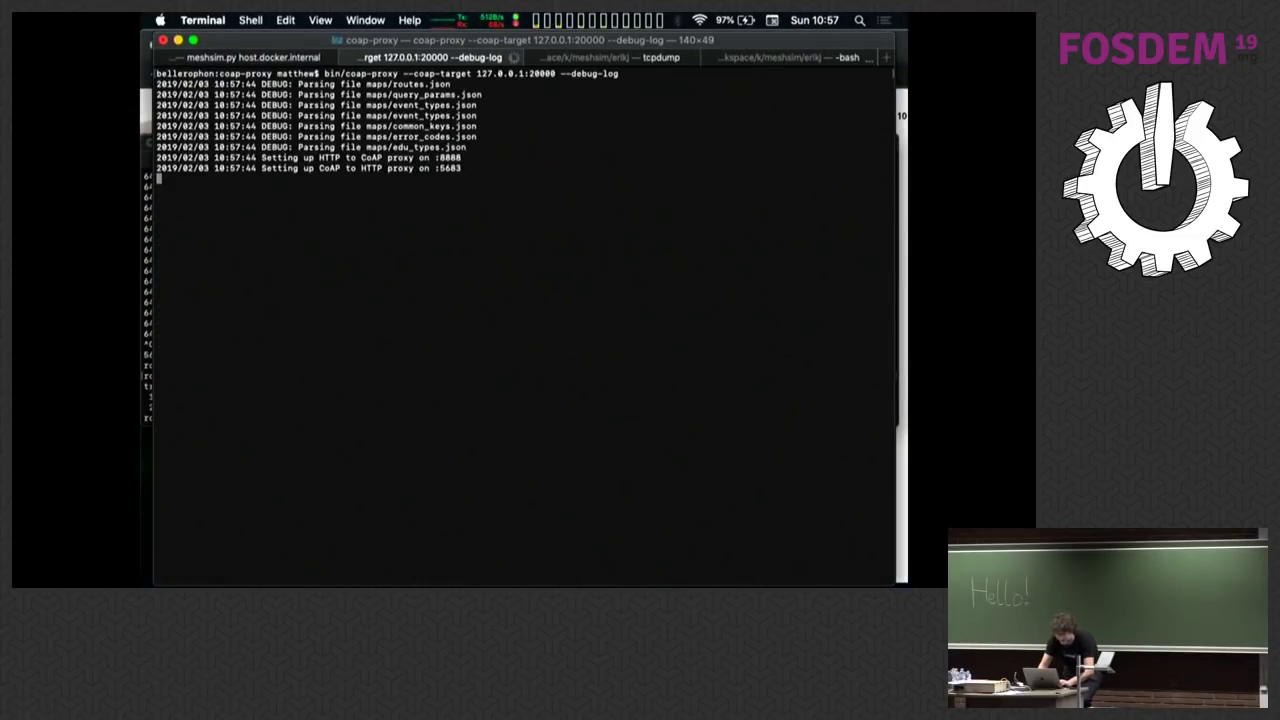
Step: Retry the homeserver connection and enter the username and password in Riot
key("super+Tab")
key("shift+Tab")
type("maa")
key("BackSpace")
type("tthew")
key("Tab")
type("•••")
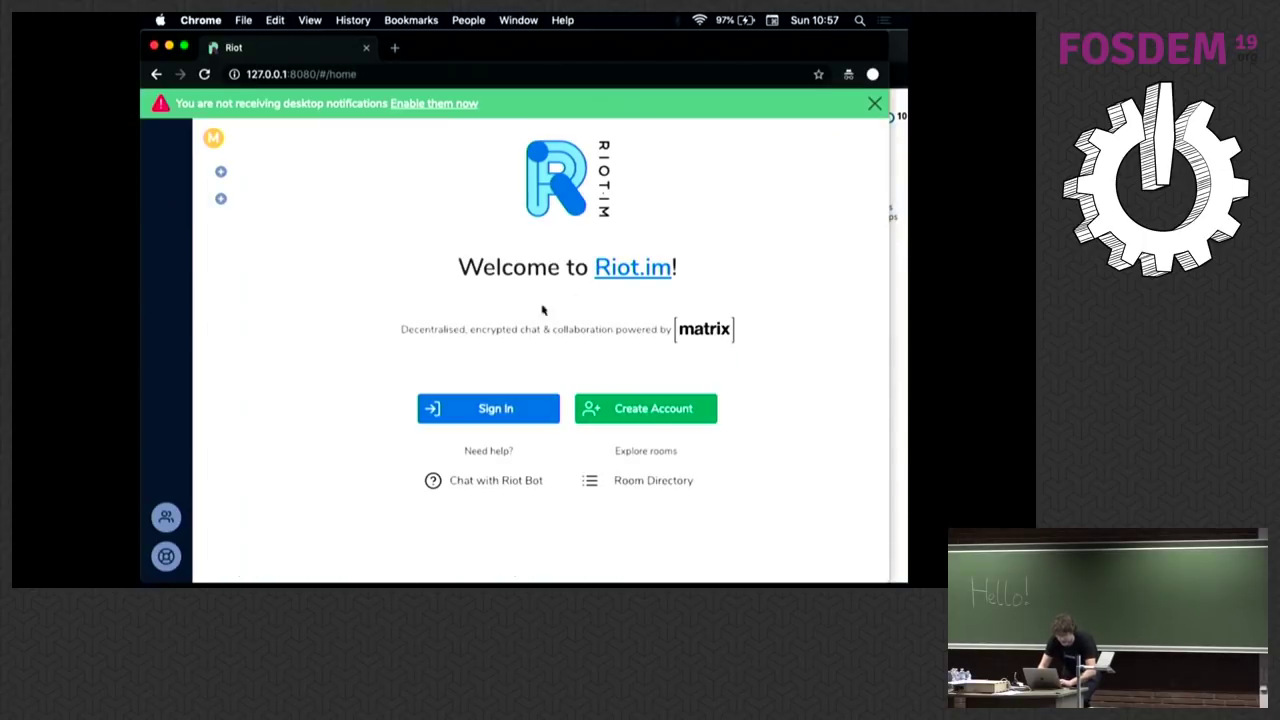
Step: Inspect the coap-proxy debug log and tcpdump capture, then return to Riot's welcome page
key("super+Tab")
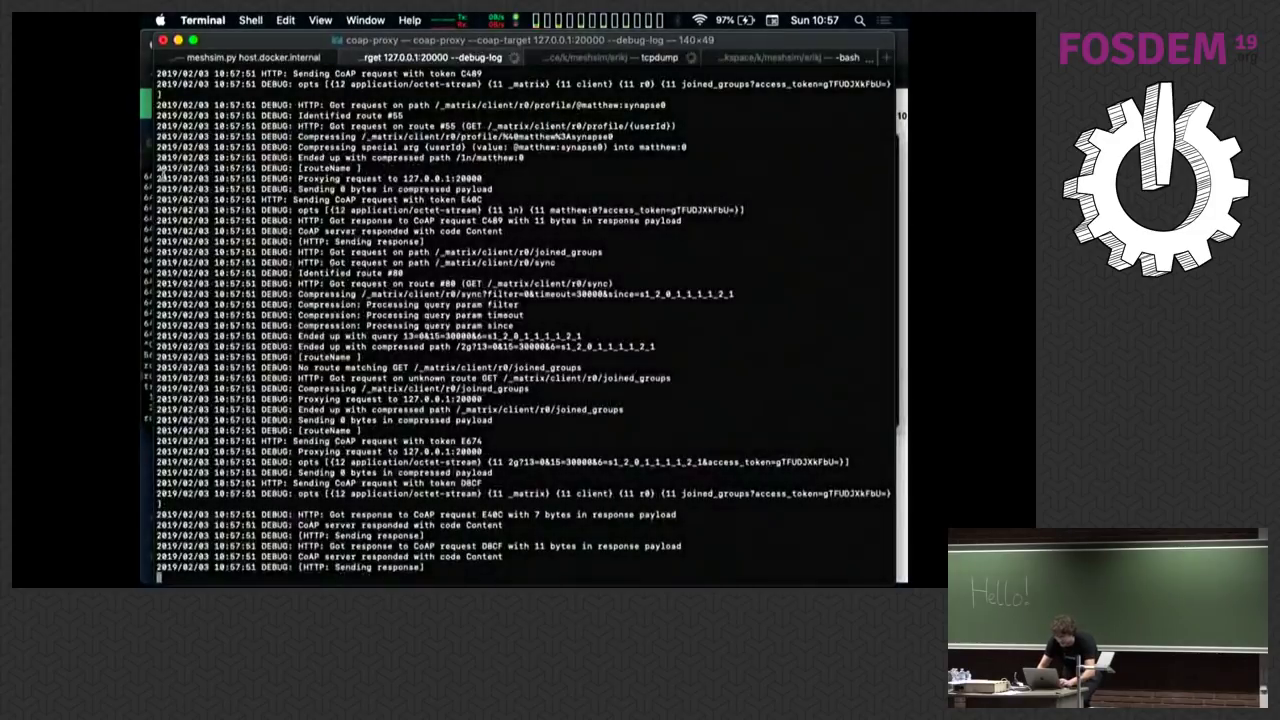
key("super+shift+bracketright")
key("Return")
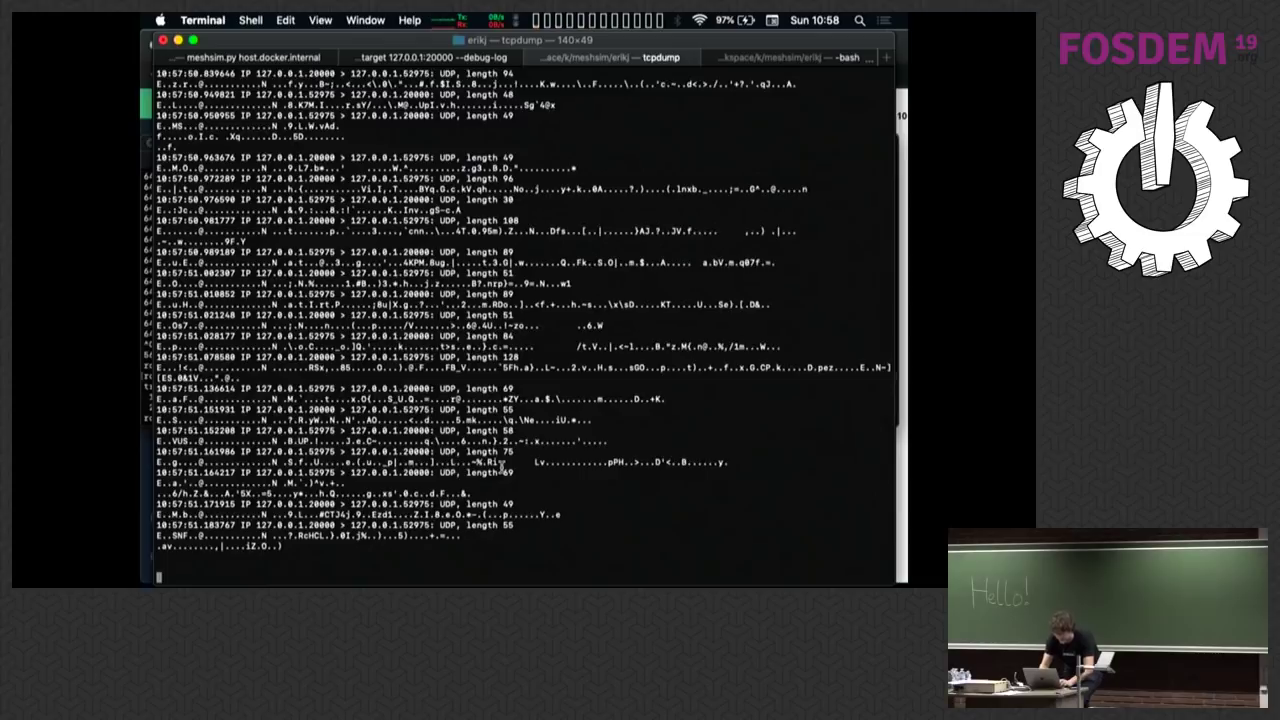
key("super+Tab")
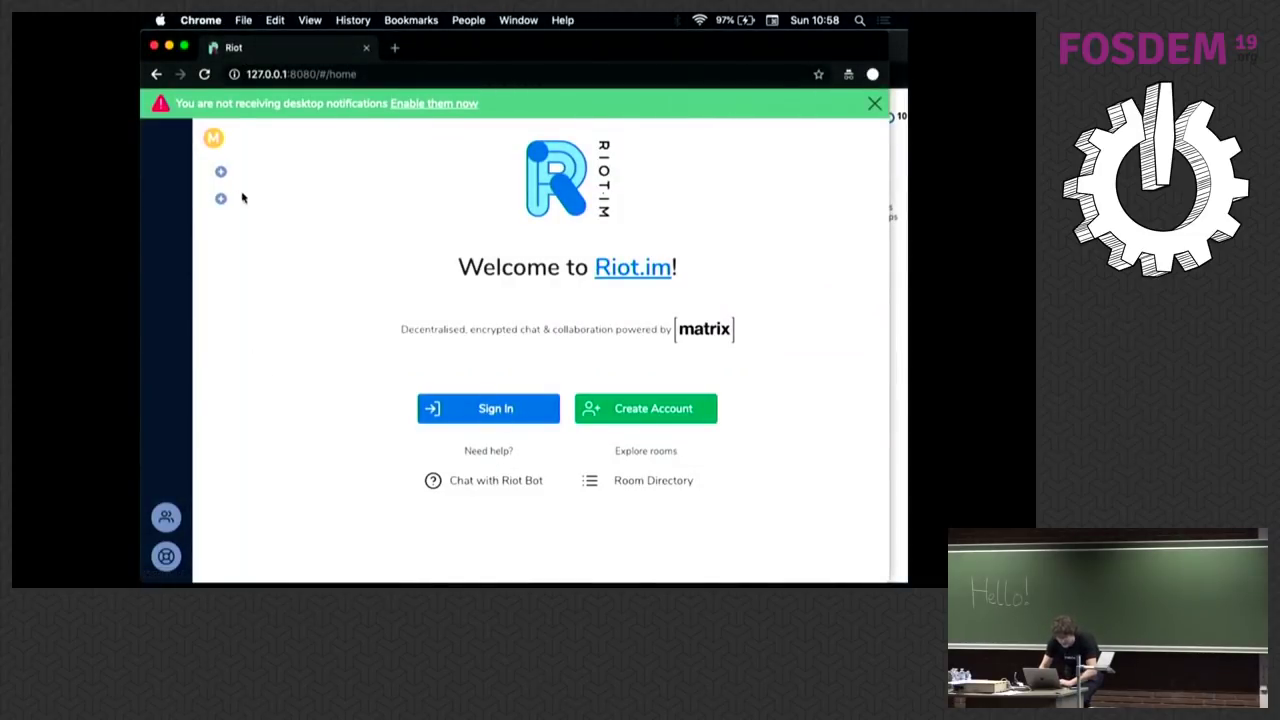
Step: Open a second Riot client at 127.0.0.2:8080 in another private window
left_click(221, 174)
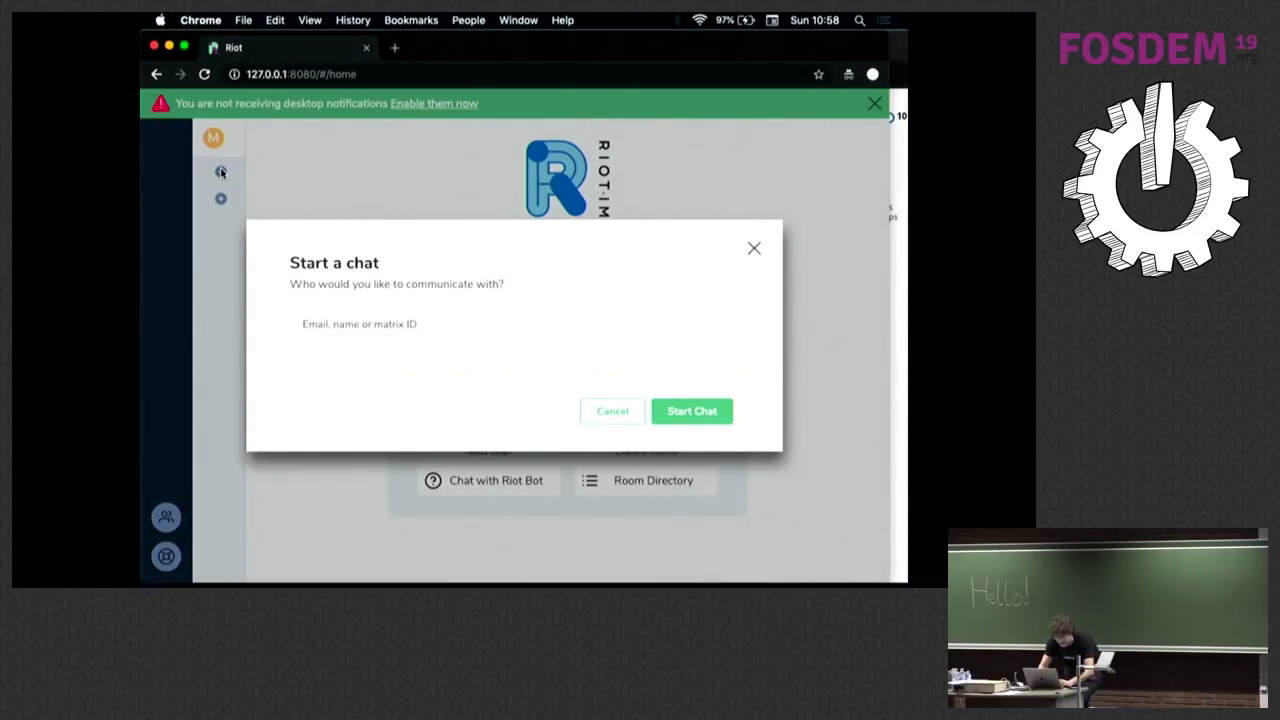
left_click(221, 172)
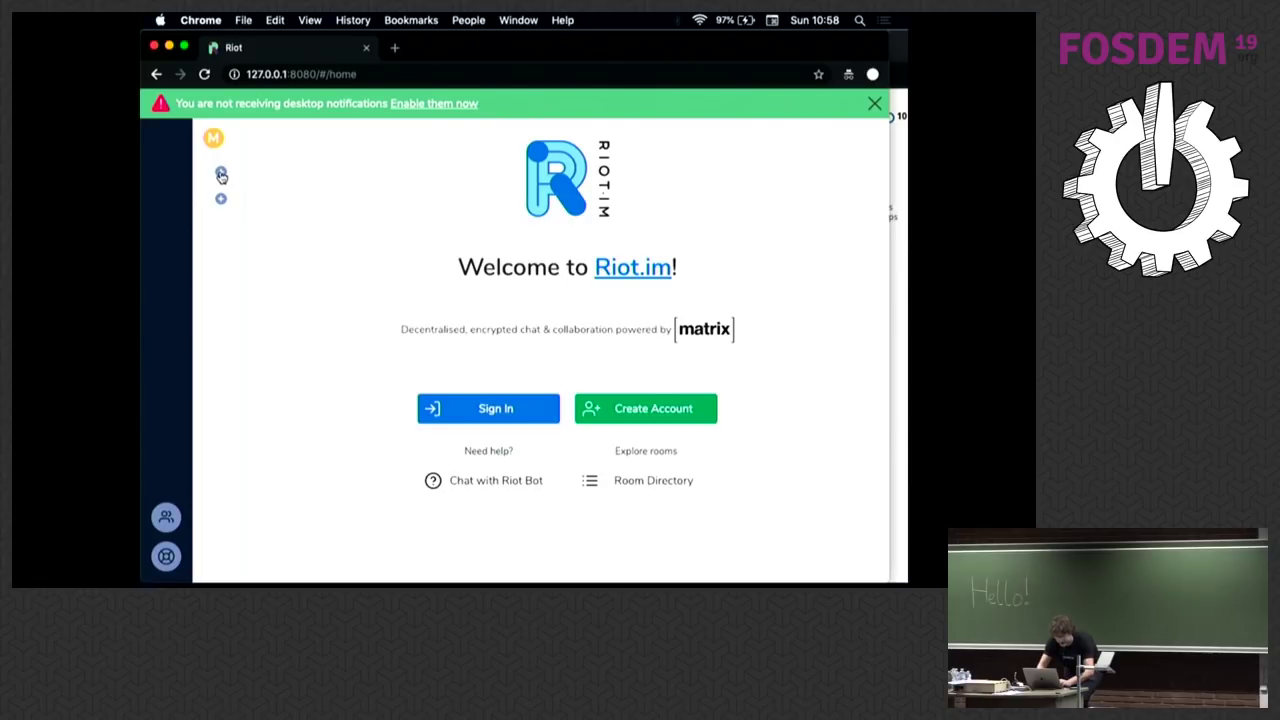
key("super+shift+n")
type("127")
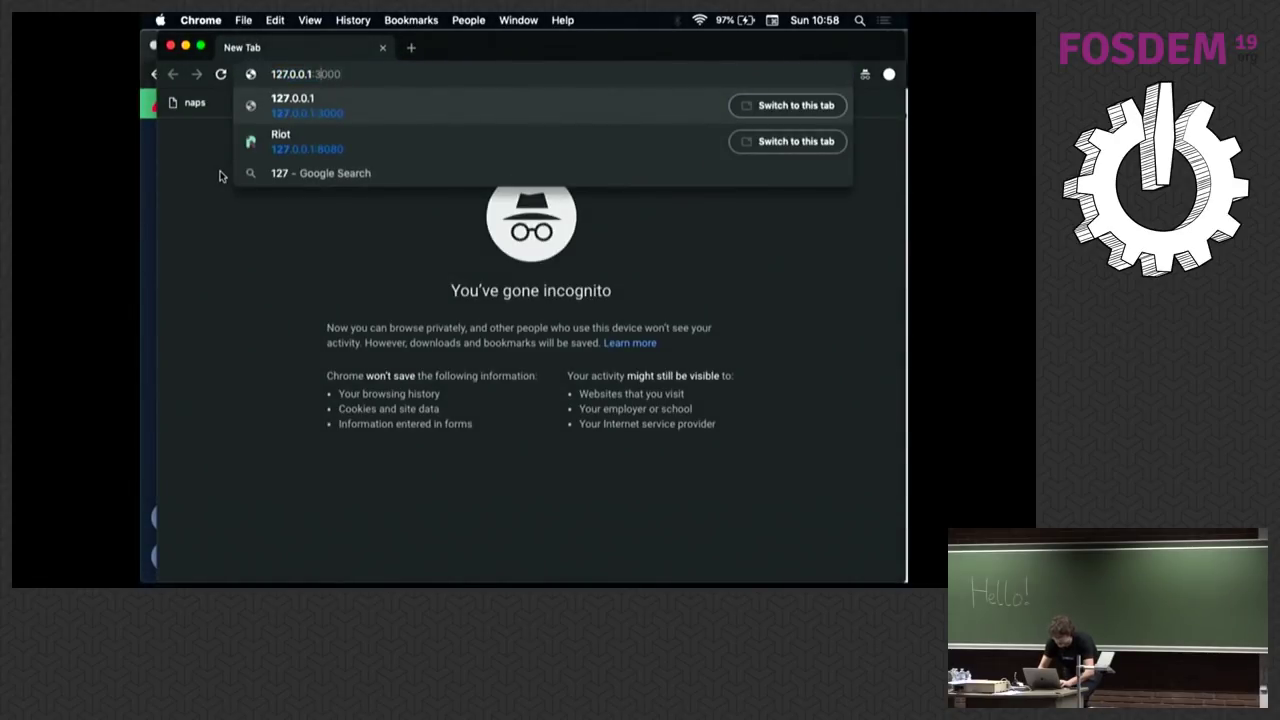
type(".0.0.2:8080")
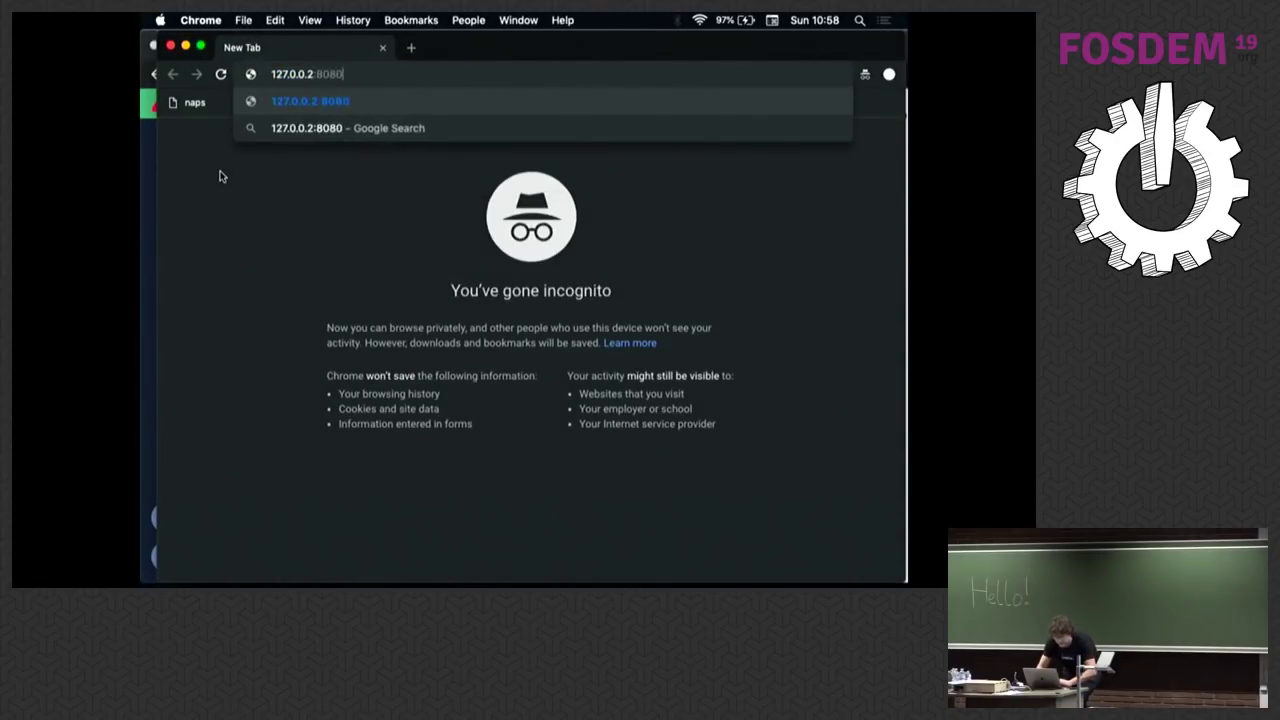
key("Return")
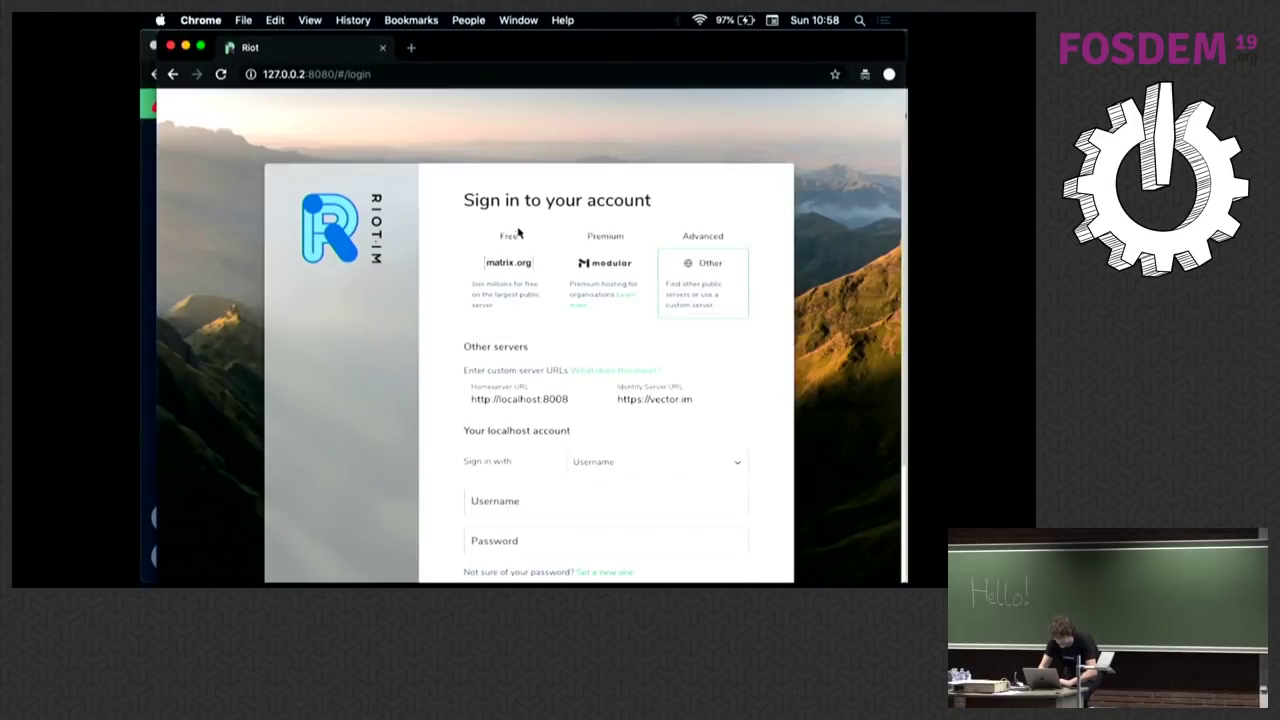
Step: Change the homeserver URL port to 18001
triple_click(544, 398)
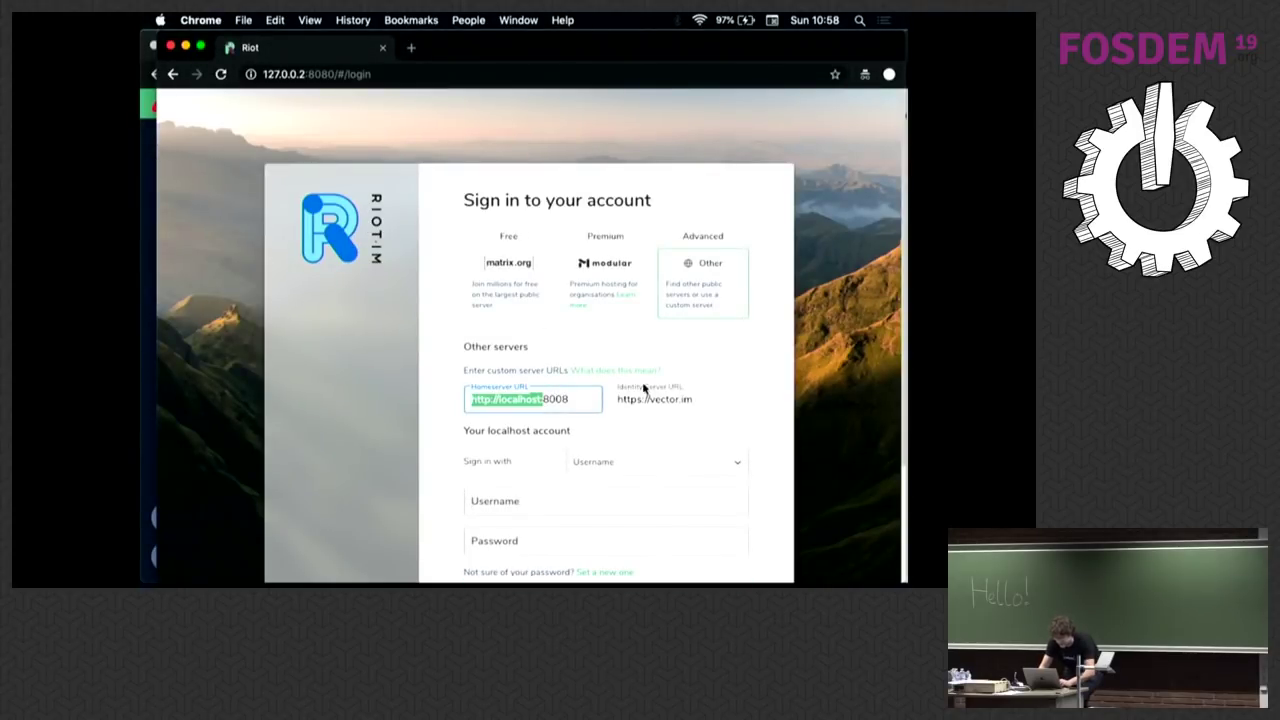
key("End")
key("BackSpace")
key("BackSpace")
key("BackSpace")
key("BackSpace")
type("18001")
key("Tab")
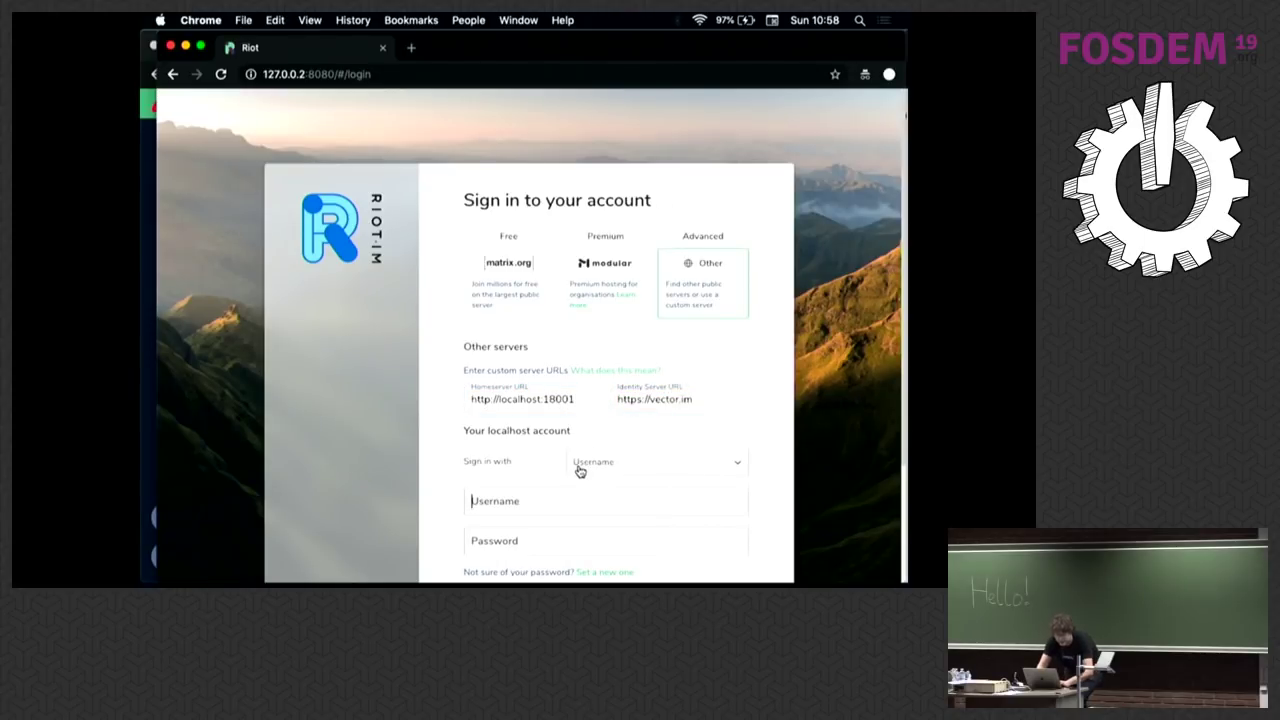
Step: Sign in with the username and password, re-entering the rejected password
type("matthew")
key("Tab")
type("****")
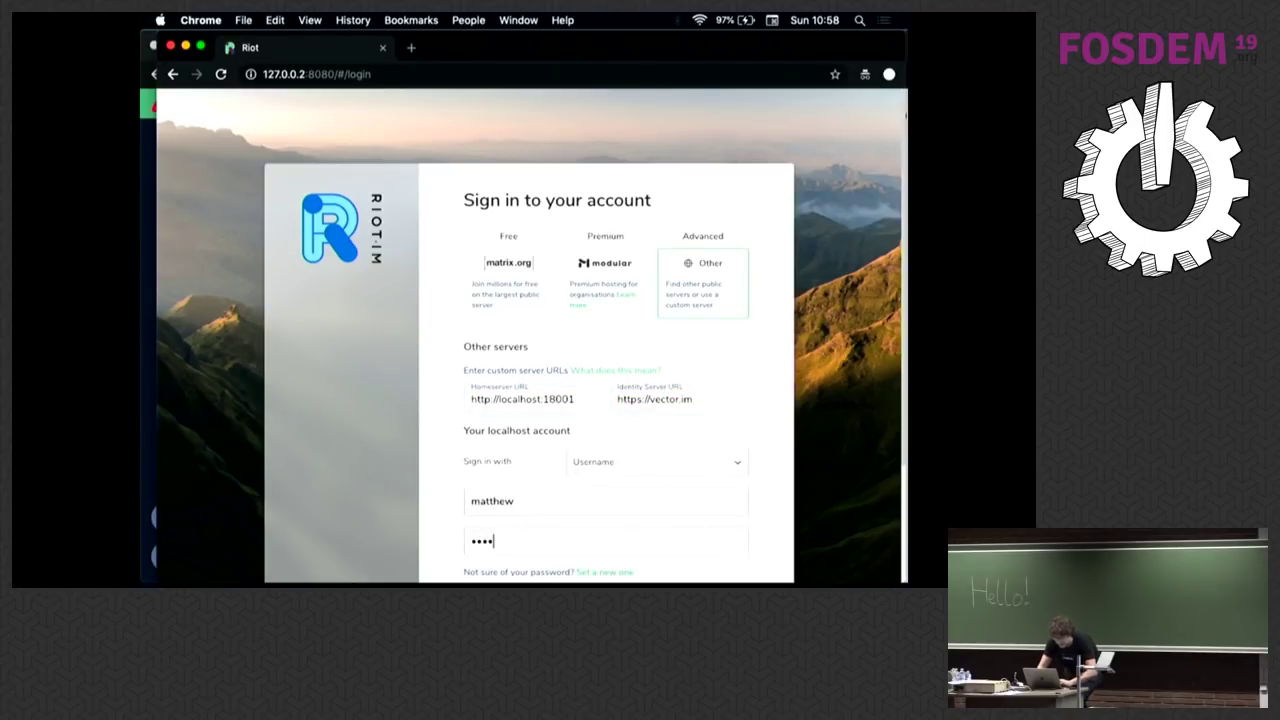
type("*")
key("Return")
key("BackSpace")
key("BackSpace")
key("BackSpace")
key("BackSpace")
key("BackSpace")
type("******")
key("Return")
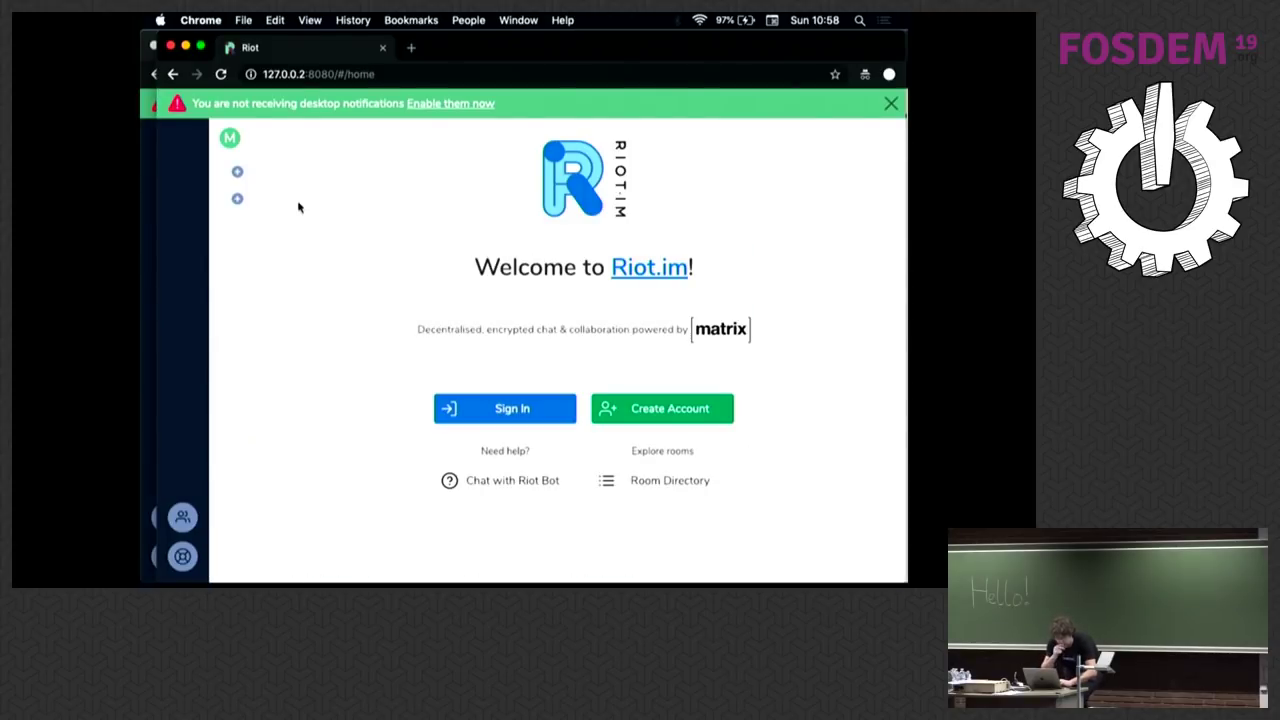
Step: Start a direct chat with the synapse0 user
left_click(237, 175)
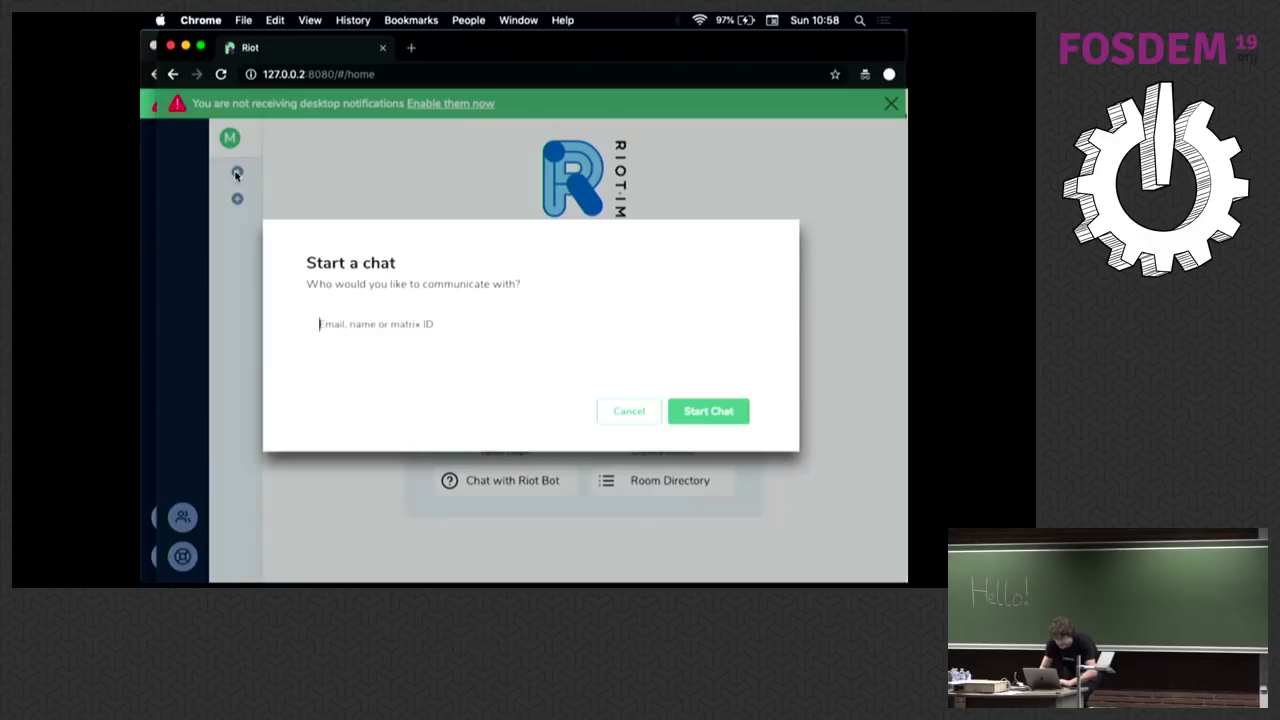
type("atthew:synapse0")
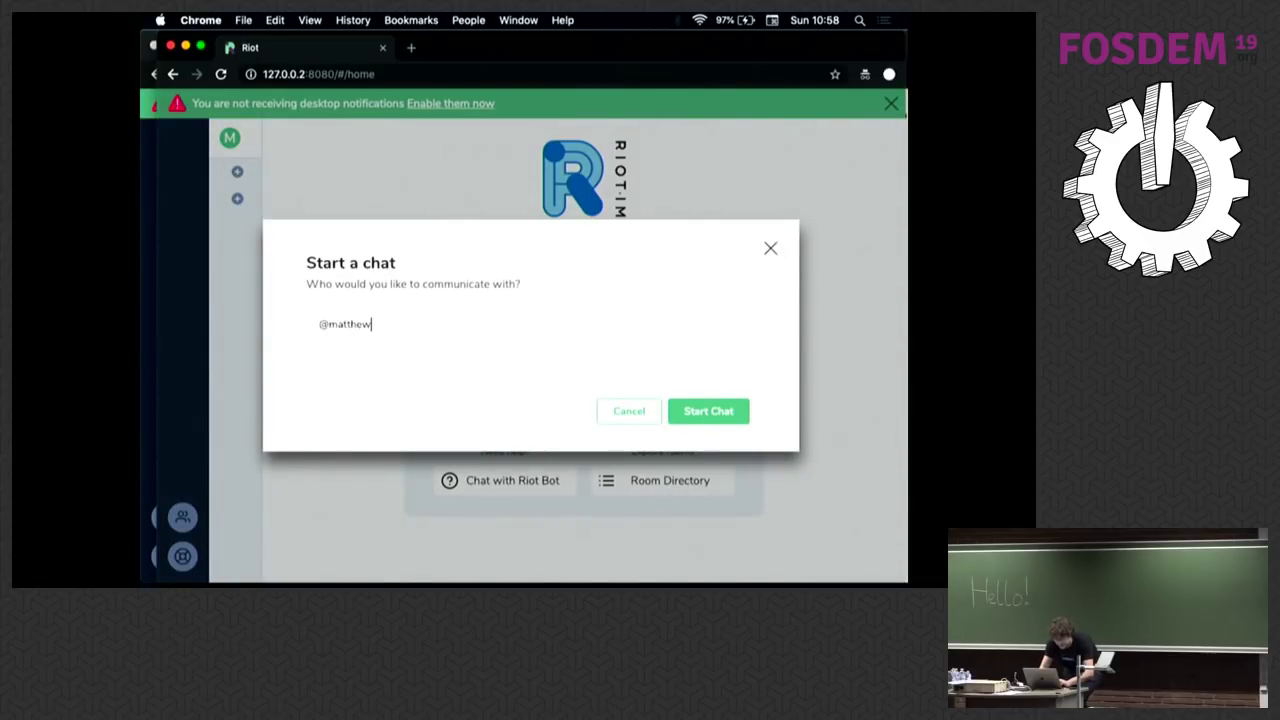
key("Return")
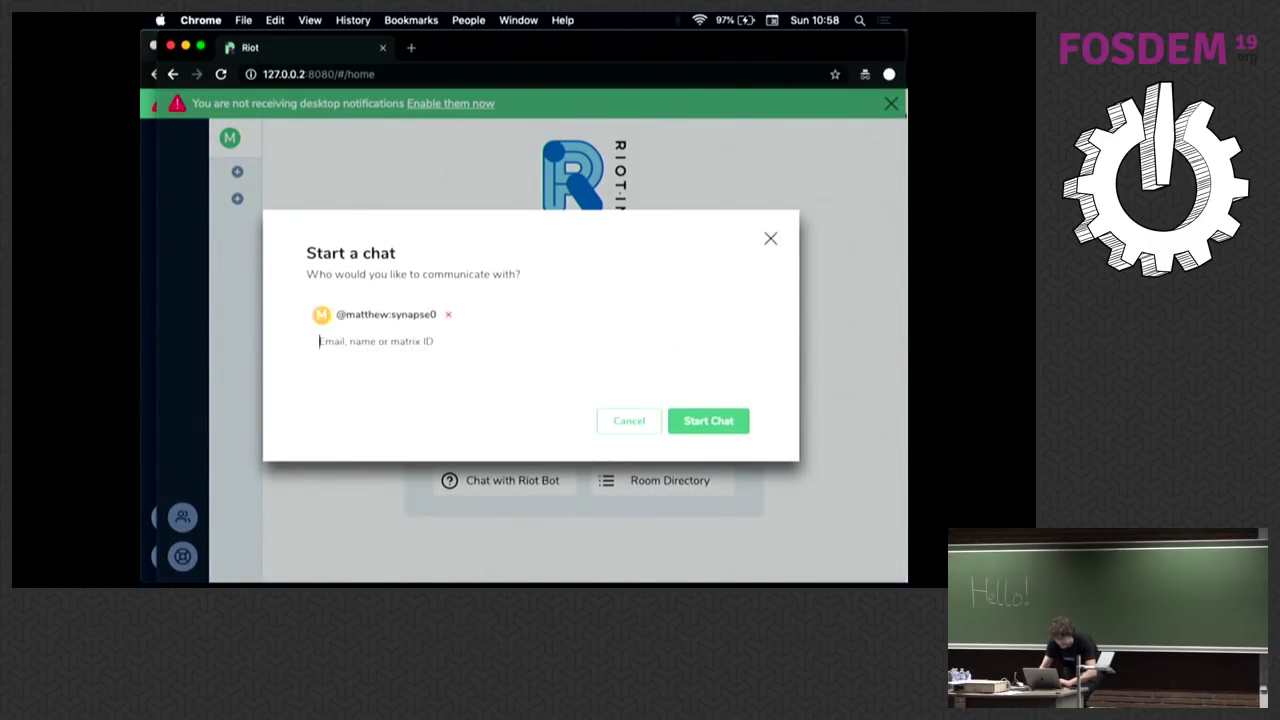
key("Return")
Step: Open the invited chat in the other client and type 'Hello world'
left_click_drag(158, 145, 425, 157)
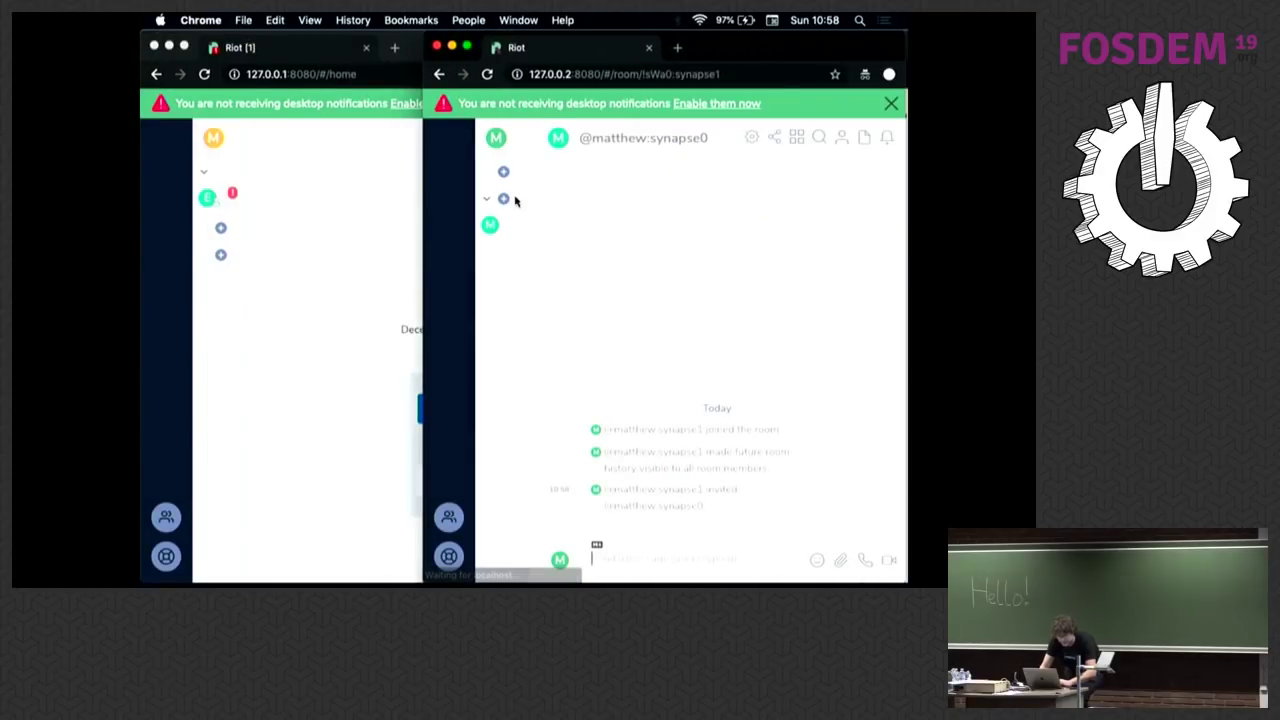
left_click(207, 197)
left_click(210, 198)
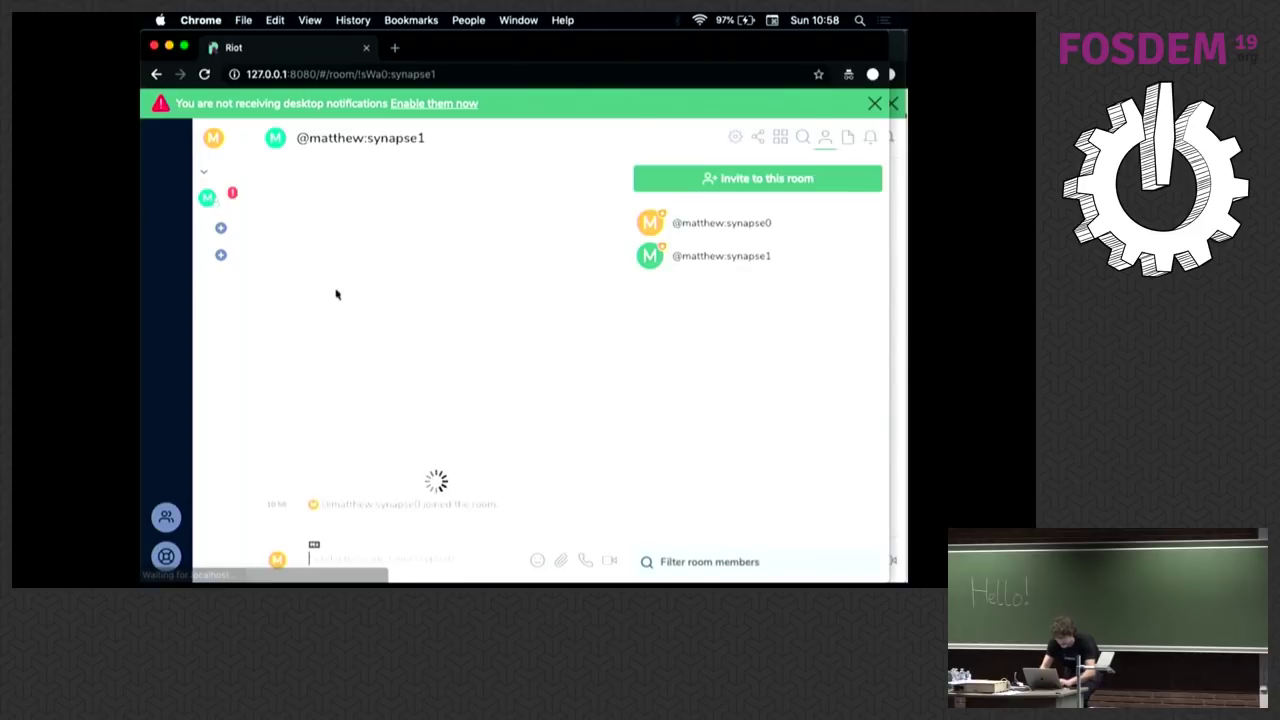
type("Hello world")
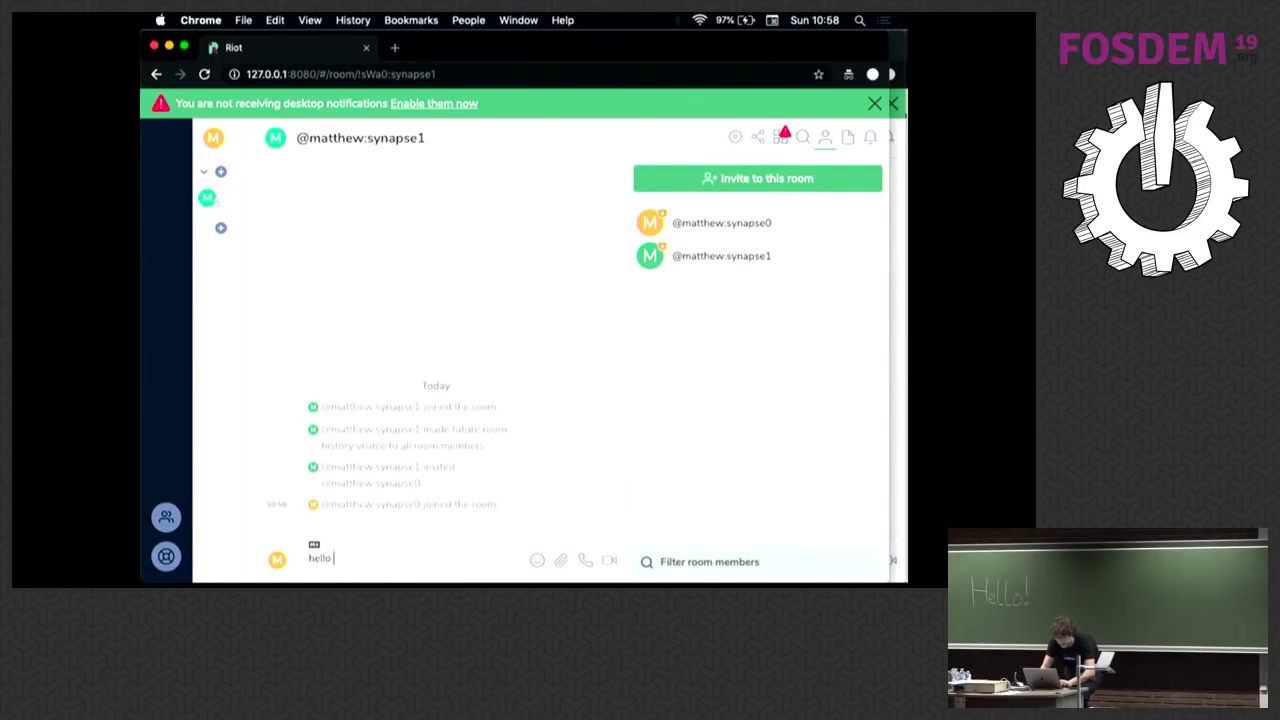
key("super+Tab")
Step: Clear the tcpdump output and send the 'Hello world' message from Riot
key("super+k")
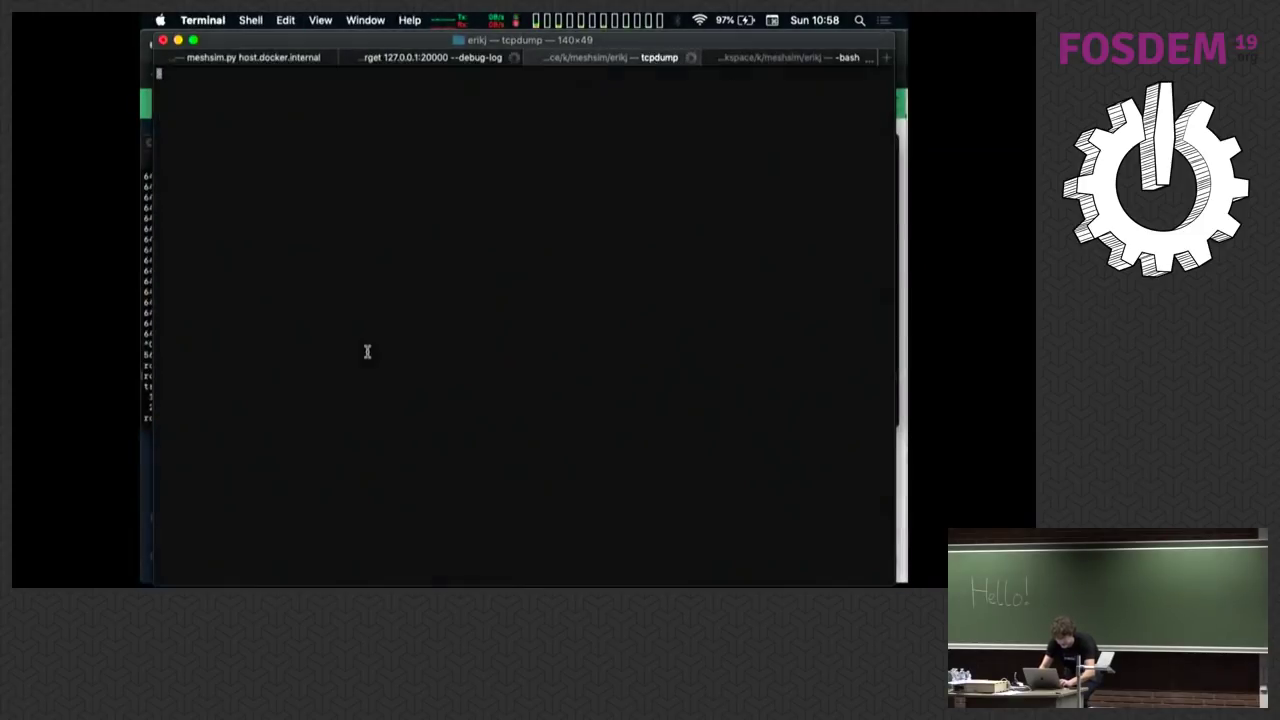
key("super+Tab")
key("Return")
key("super+Tab")
key("Return")
key("Return")
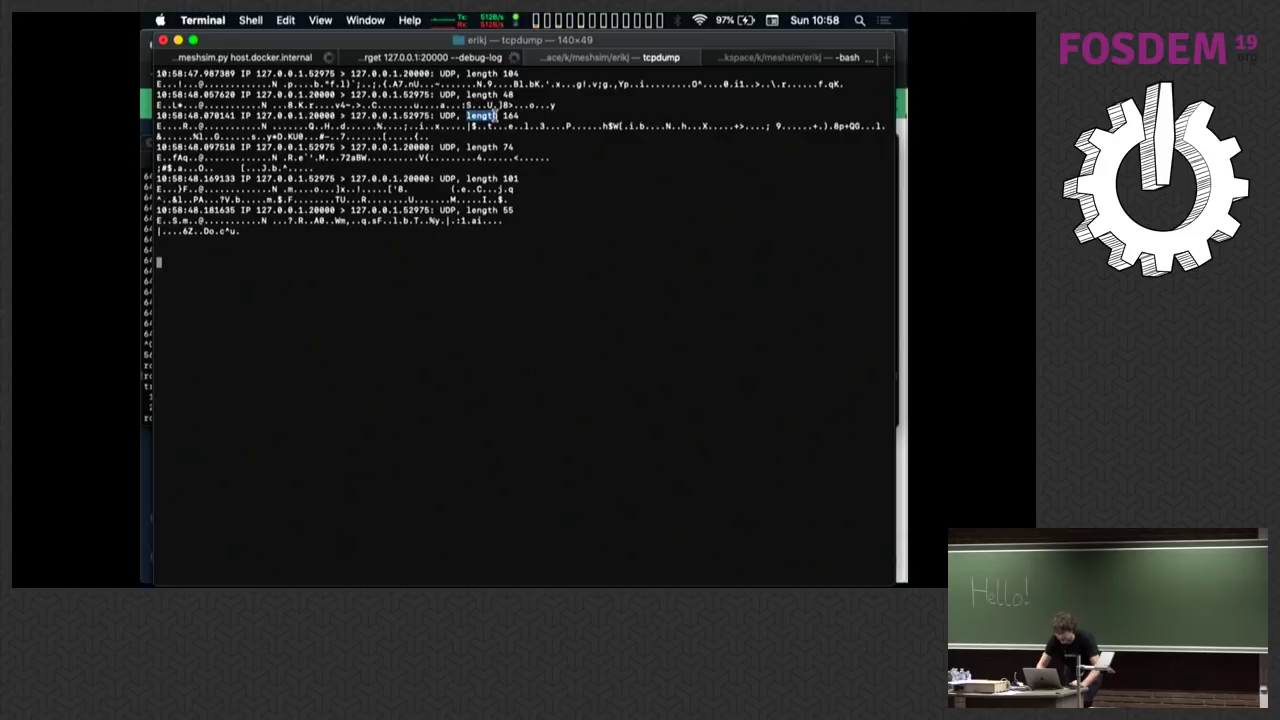
Step: Highlight the new UDP packet lines of lengths 164, 74, 104 and 48
triple_click(495, 115)
left_click_drag(495, 115, 500, 162)
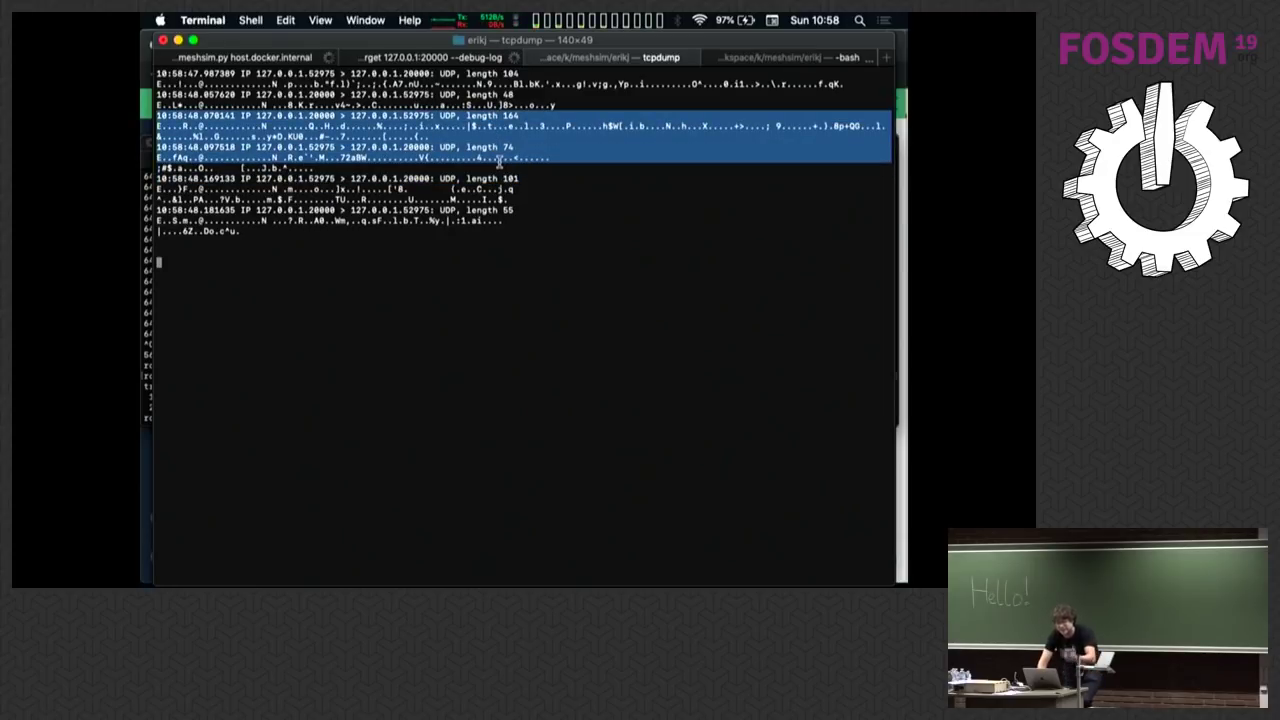
double_click(487, 76)
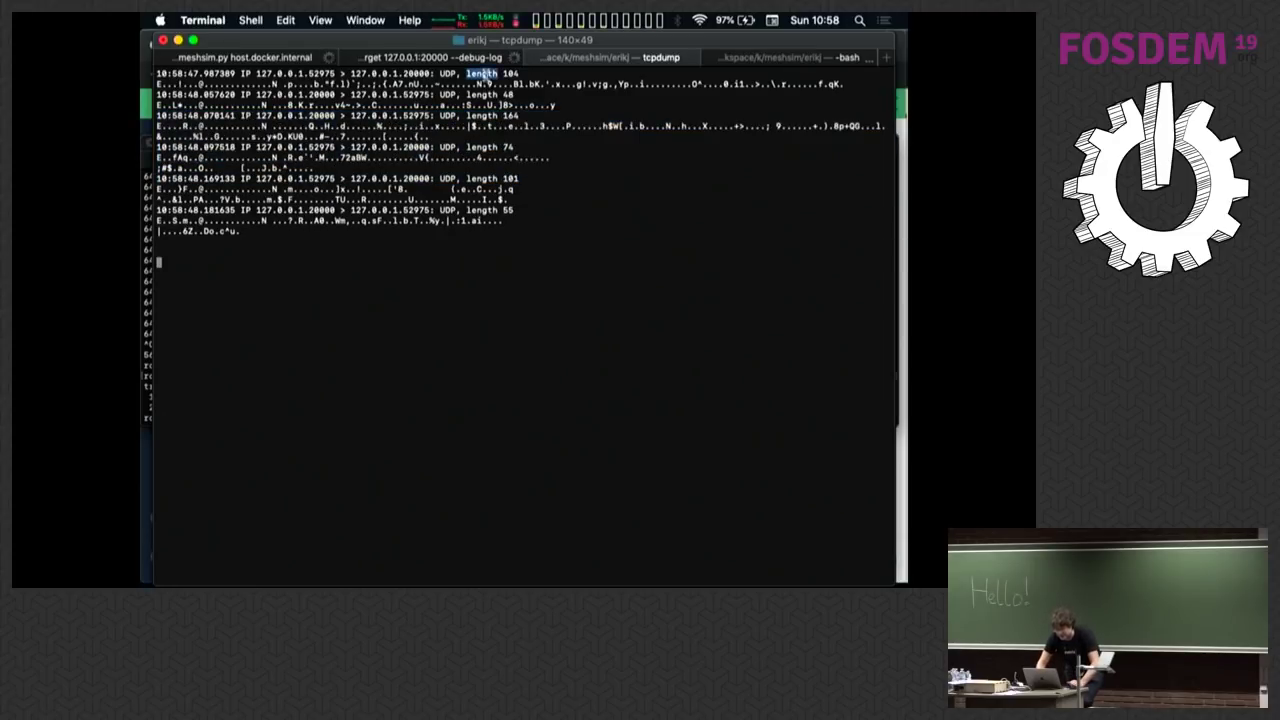
left_click_drag(487, 76, 488, 86)
triple_click(505, 73)
left_click_drag(505, 73, 549, 105)
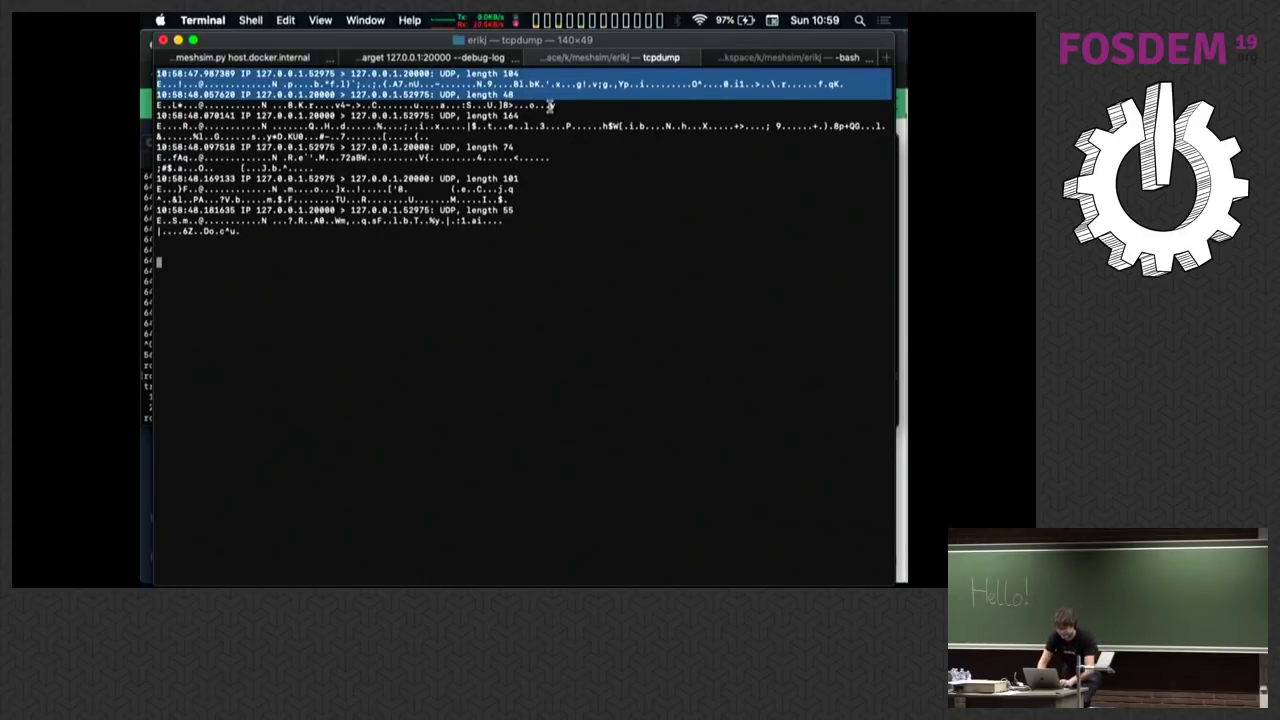
key("super+Tab")
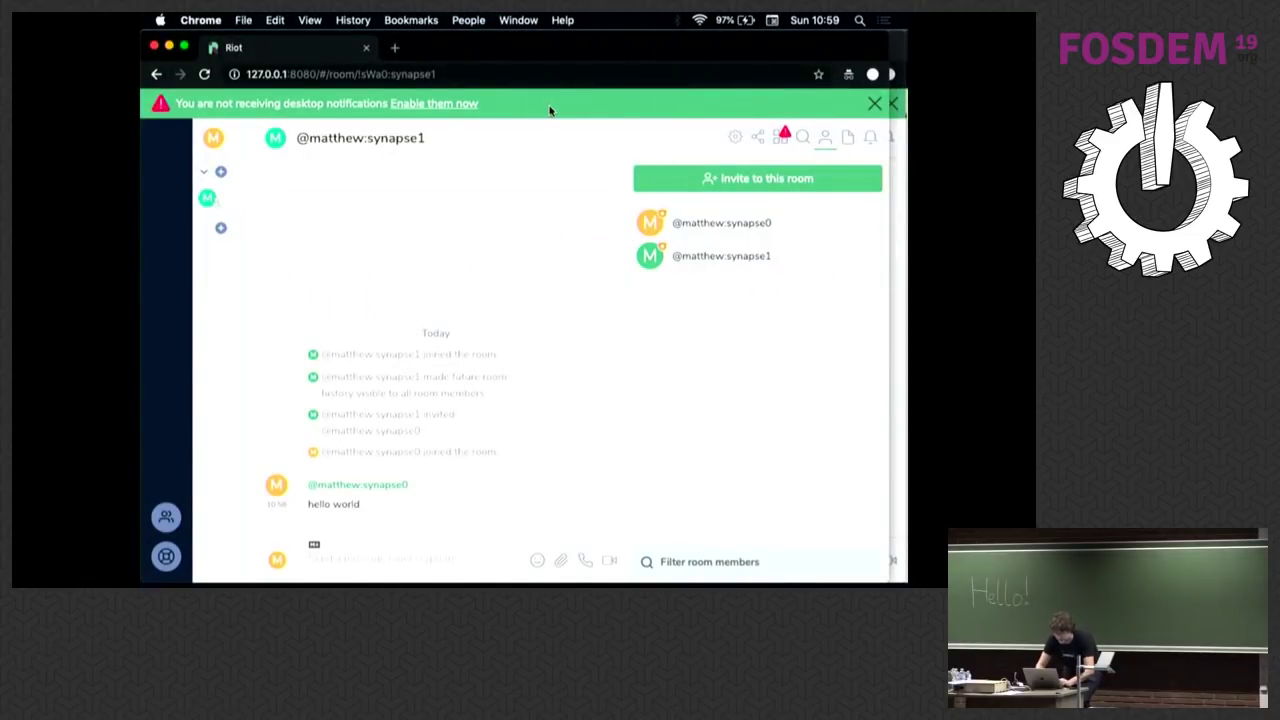
Step: Place and resize the Riot chat window at the lower left, beneath the mesh graph and Terminal windows
key("super+grave")
key("super+grave")
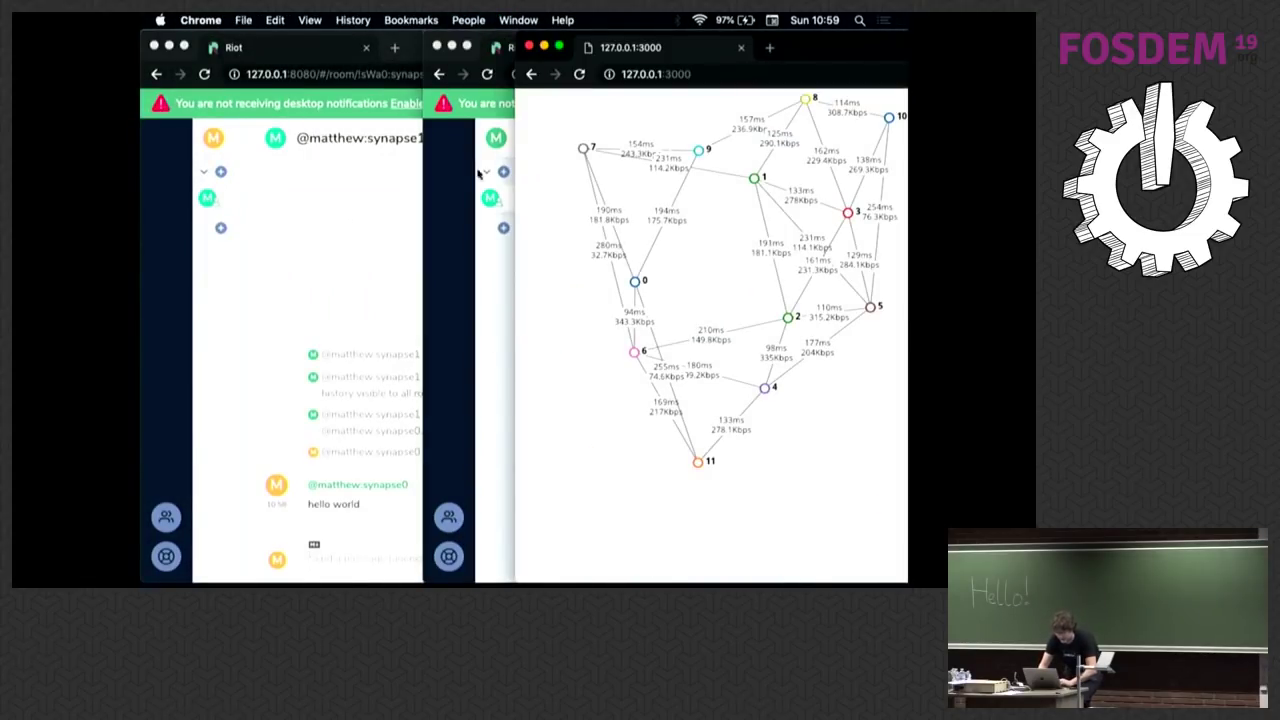
left_click(351, 241)
left_click_drag(845, 48, 845, 361)
left_click_drag(903, 313, 902, 304)
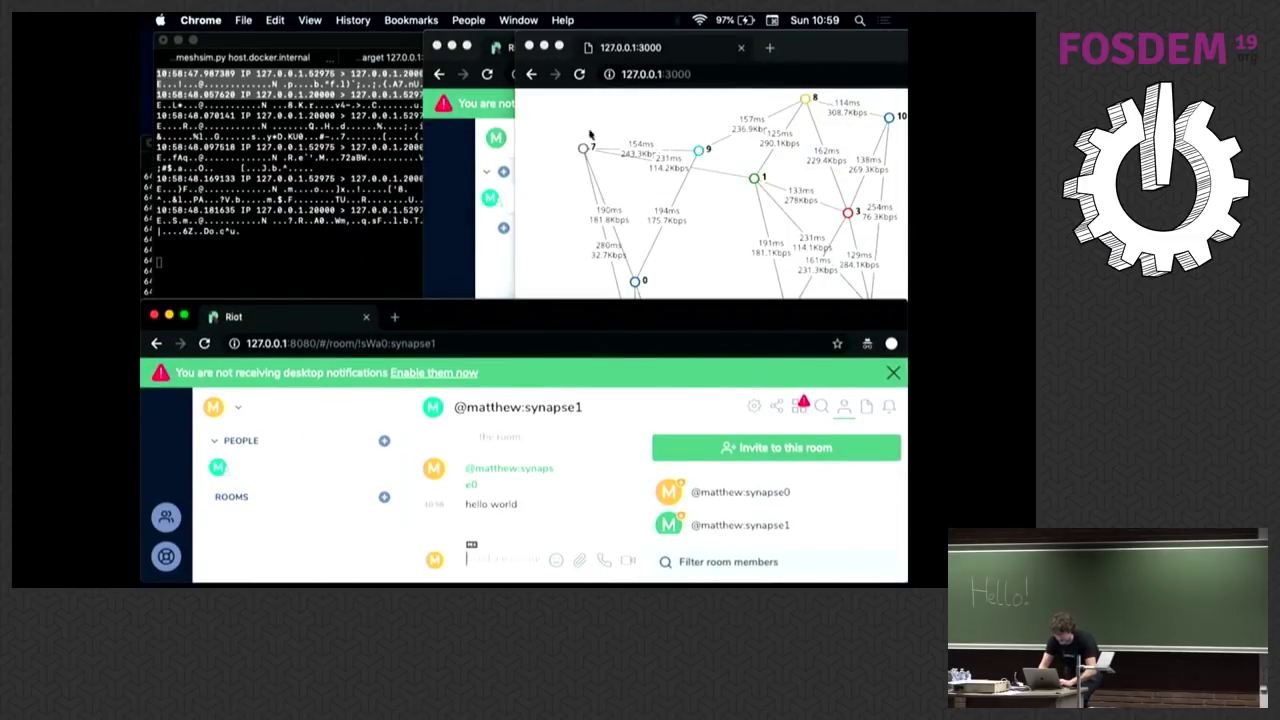
left_click(514, 159)
left_click_drag(462, 310, 264, 343)
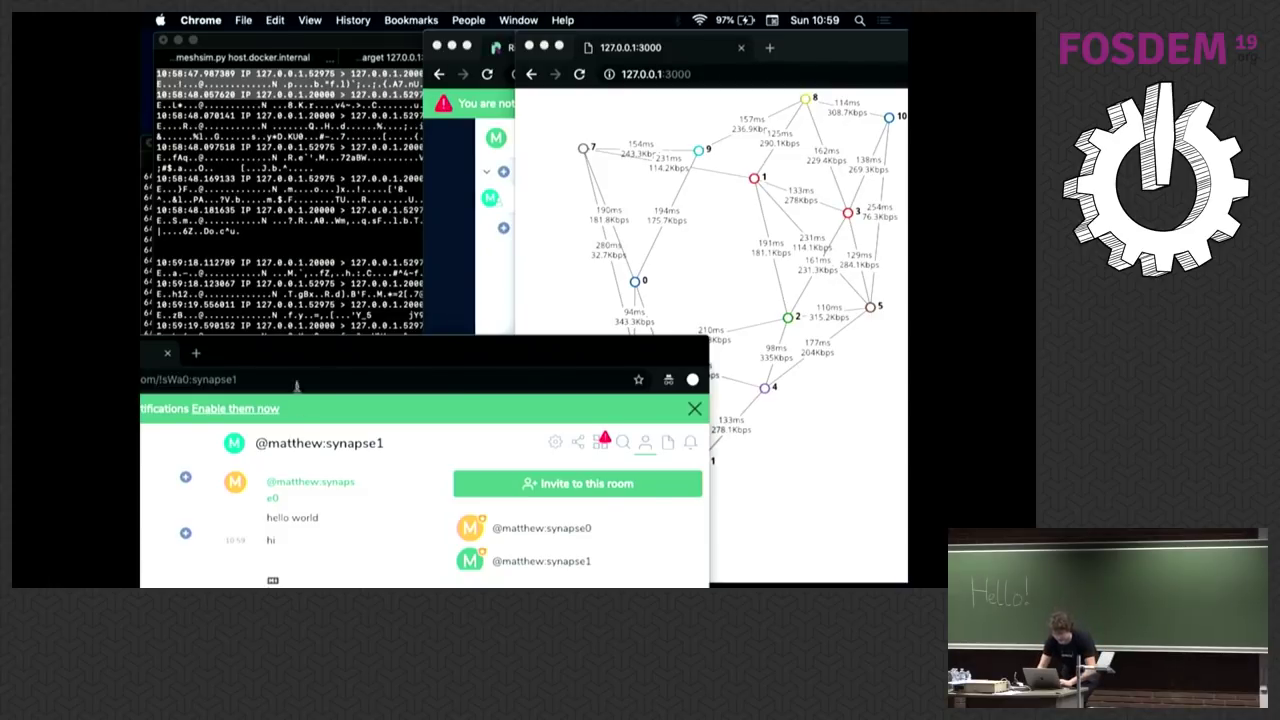
Step: In the spare shell tab, run make_room.sh to create the #test:synapse0 room
double_click(351, 354)
left_click(263, 249)
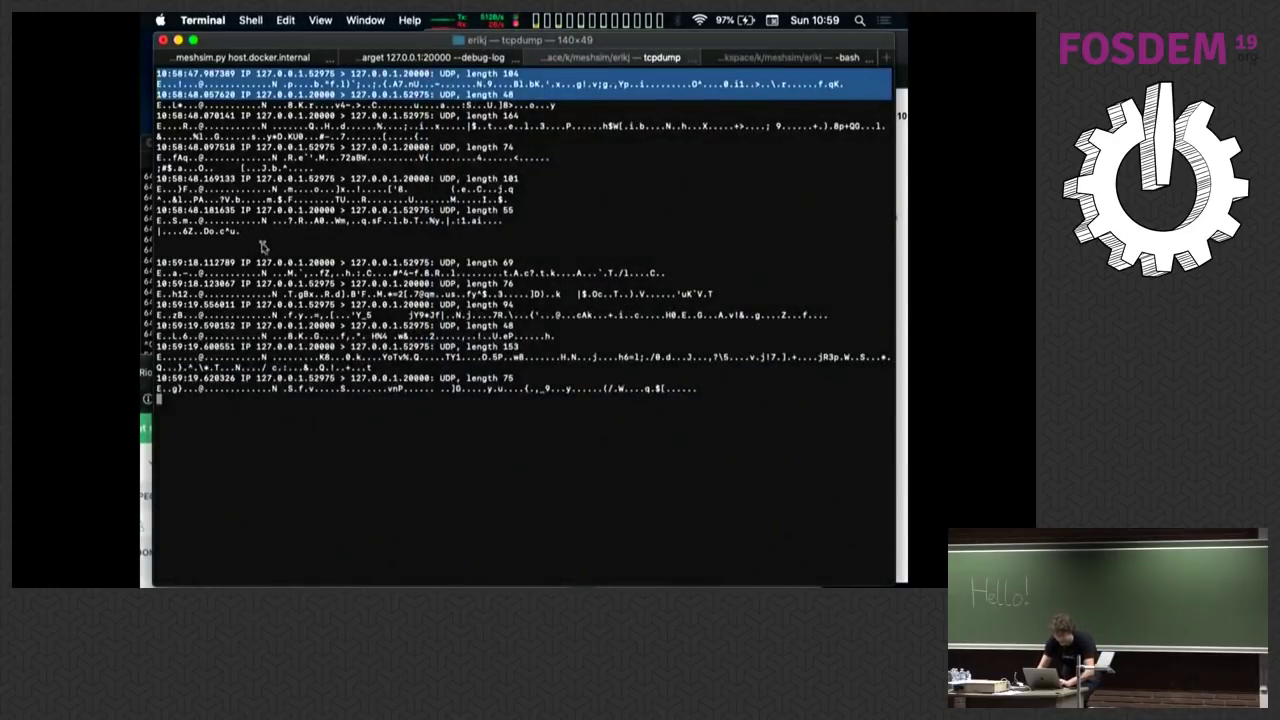
key("super+shift+bracketright")
key("Return")
key("super+Tab")
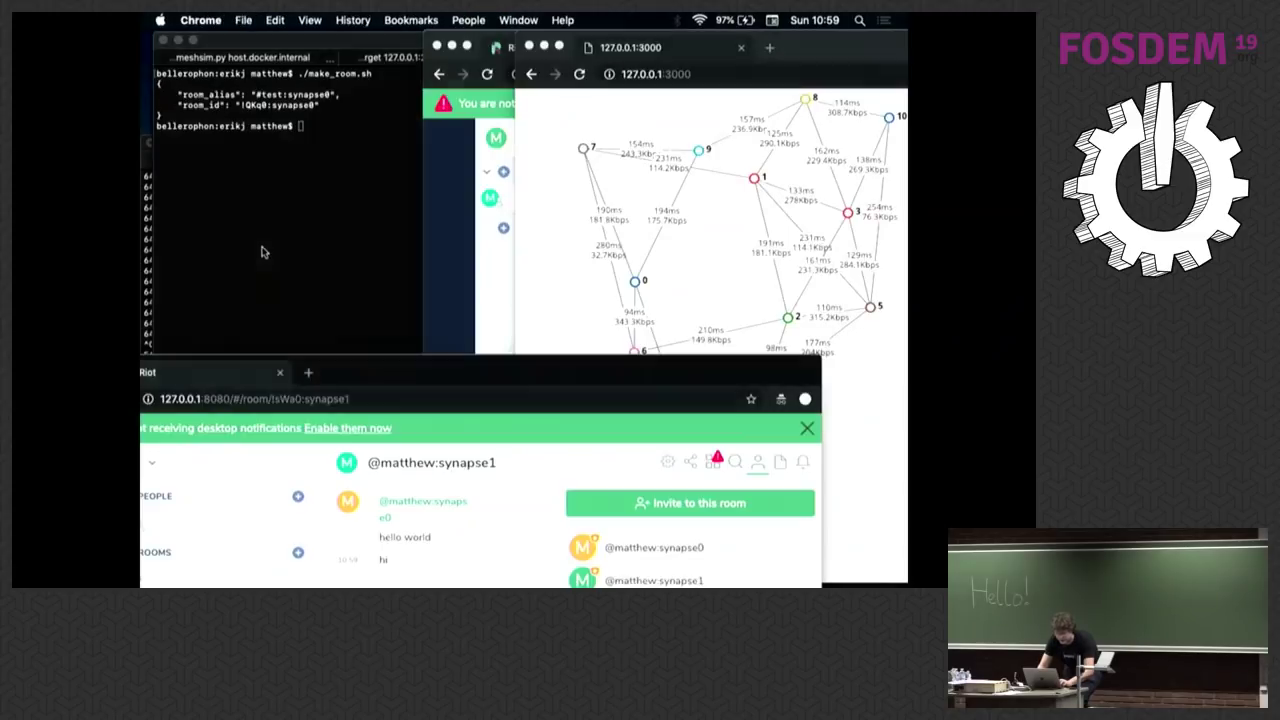
key("super+Tab")
Step: Run ./join_room.sh 10 to join the Synapse nodes to #test, then raise the mesh graph
type("./jo")
key("Tab")
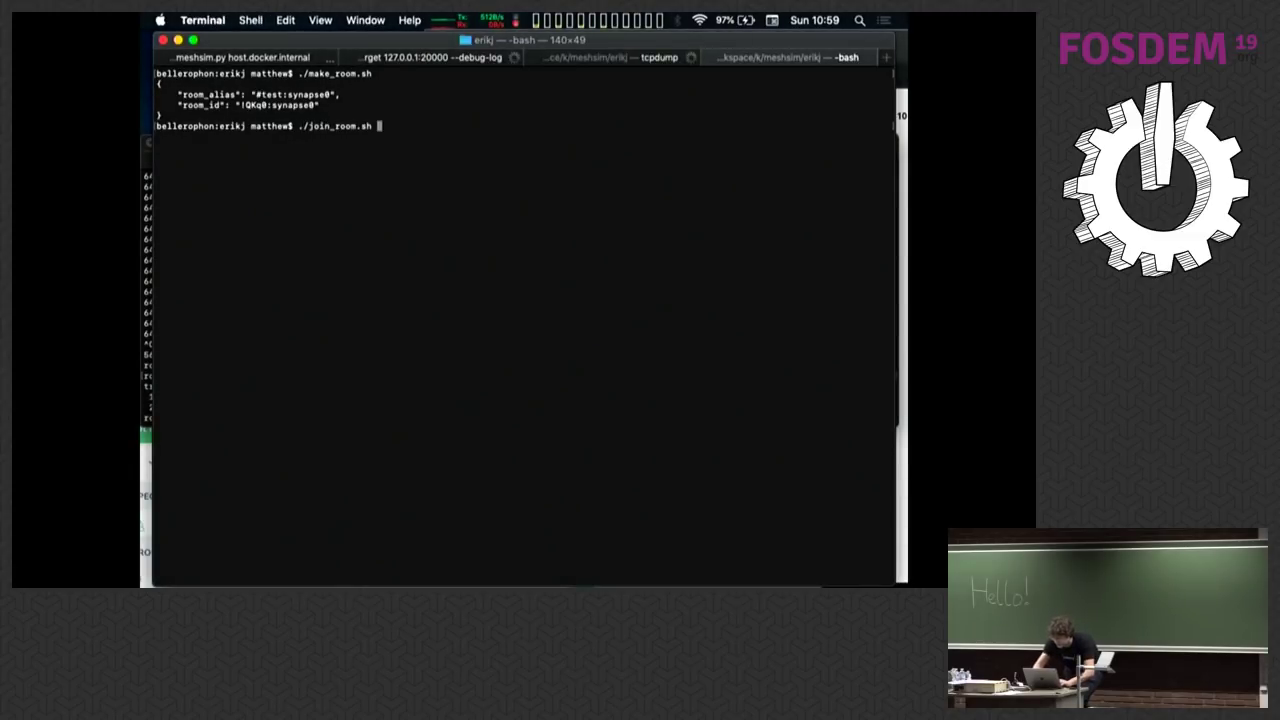
key("super+Tab")
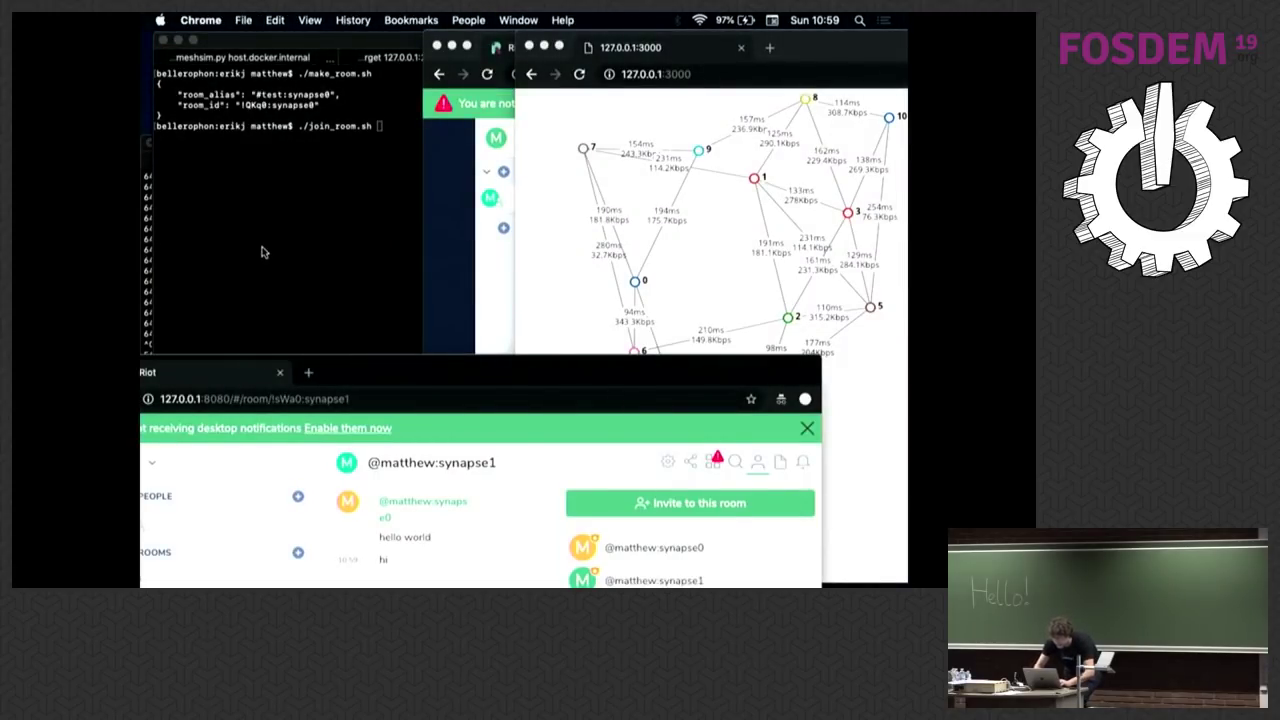
left_click(397, 203)
type("10")
key("Return")
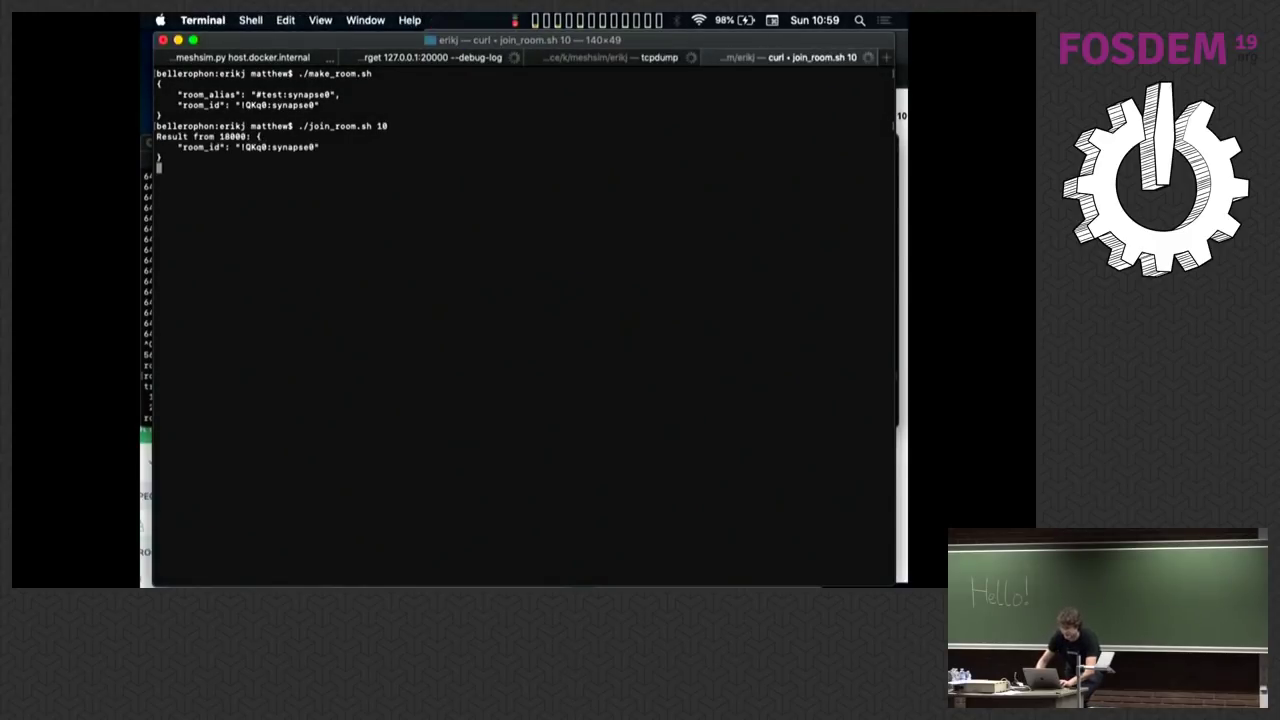
key("super+Tab")
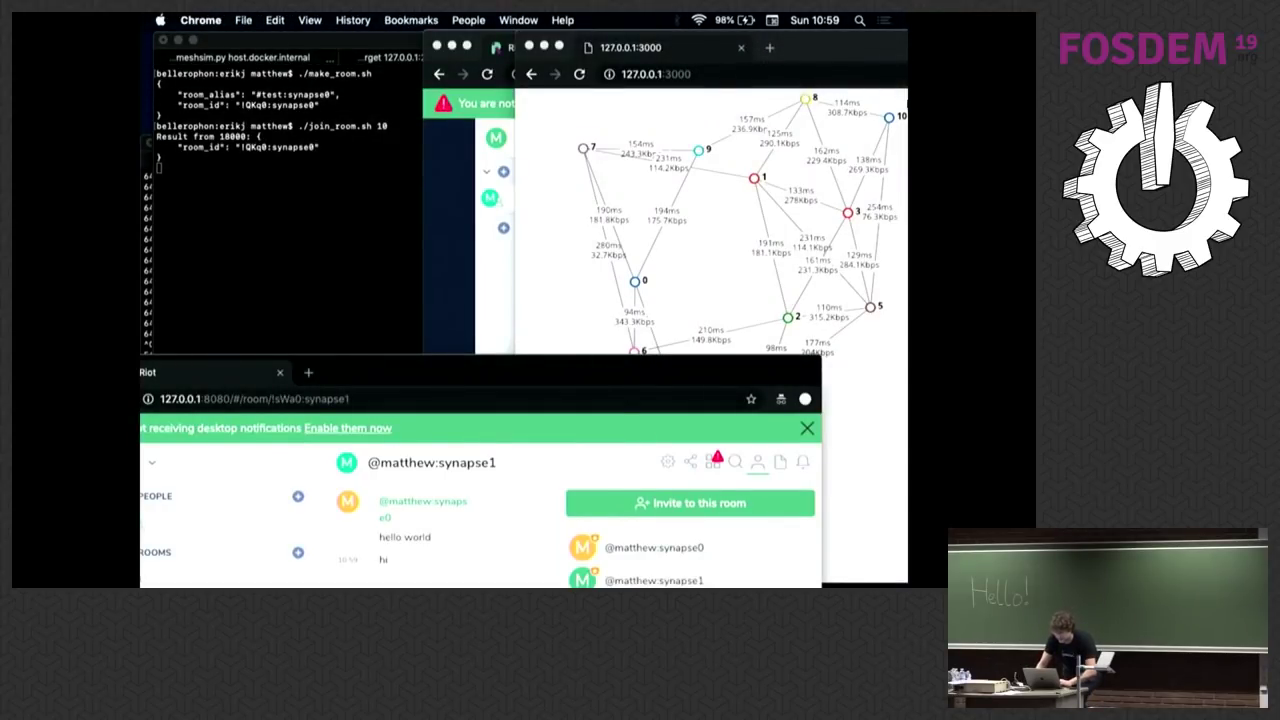
left_click_drag(855, 51, 829, 60)
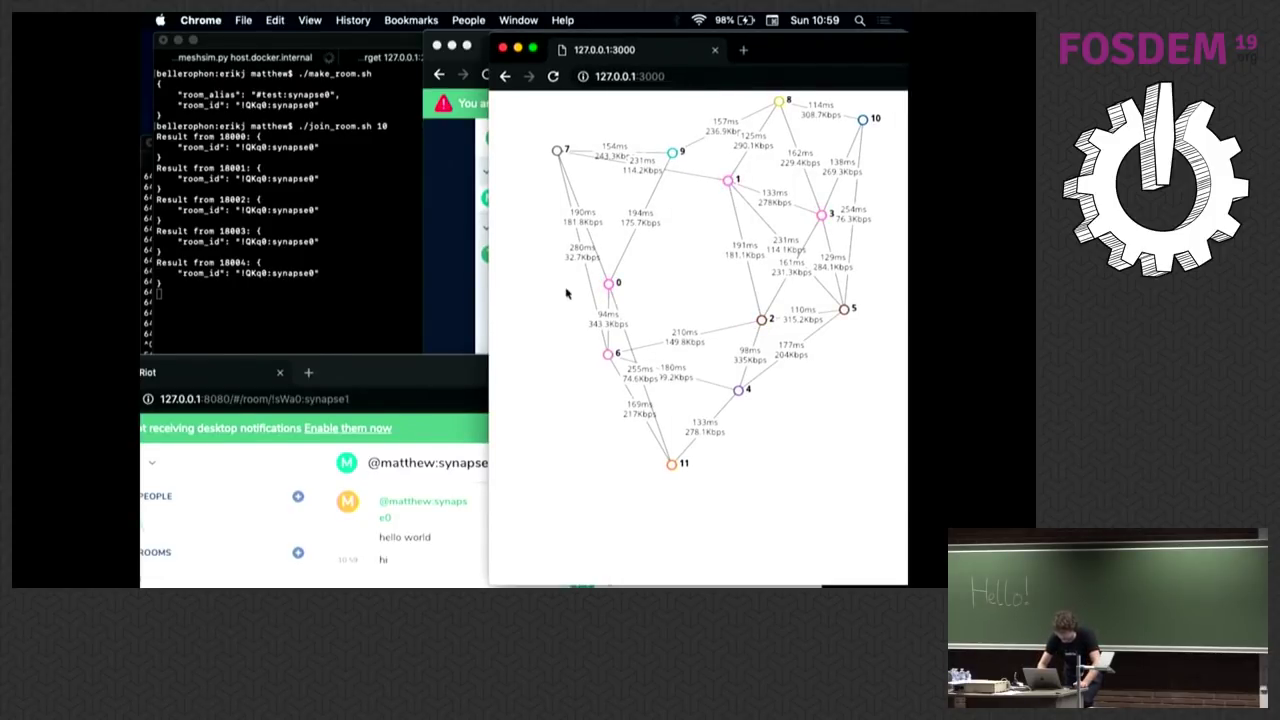
Step: In Riot, open #test:synapse0, collapse the room list and scroll through the joined members
double_click(346, 378)
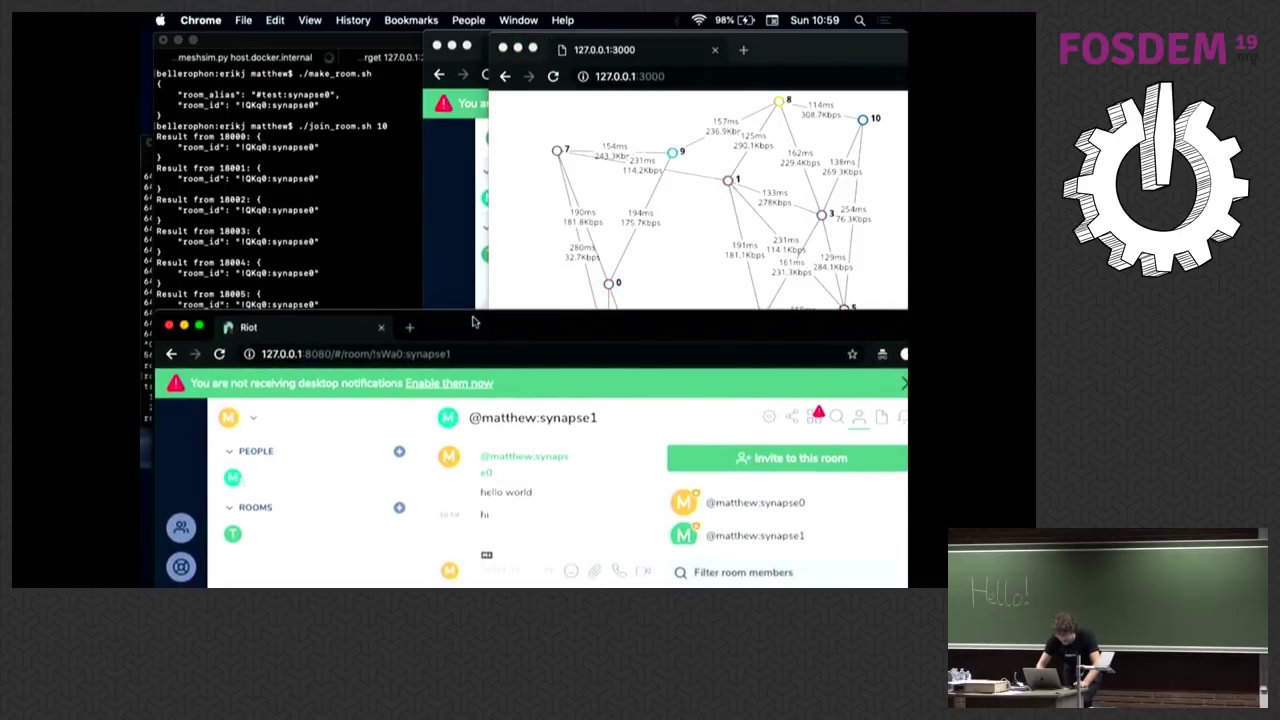
left_click(236, 534)
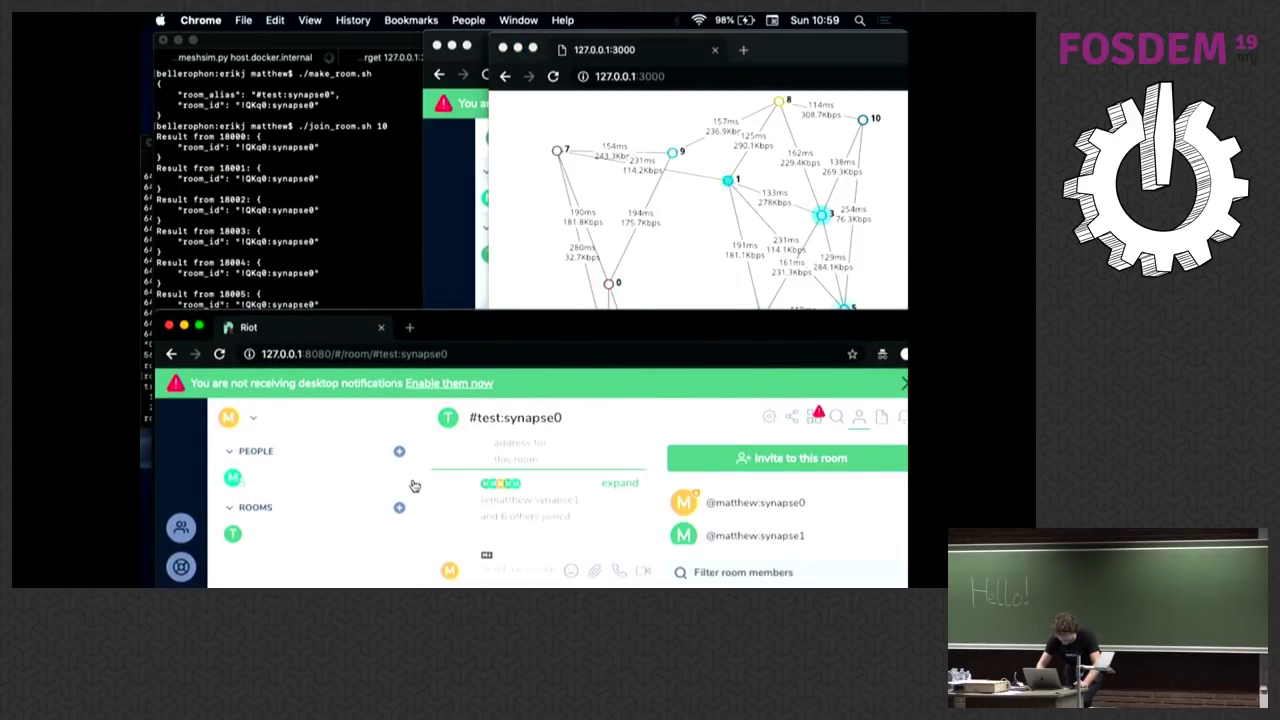
left_click_drag(417, 484, 284, 459)
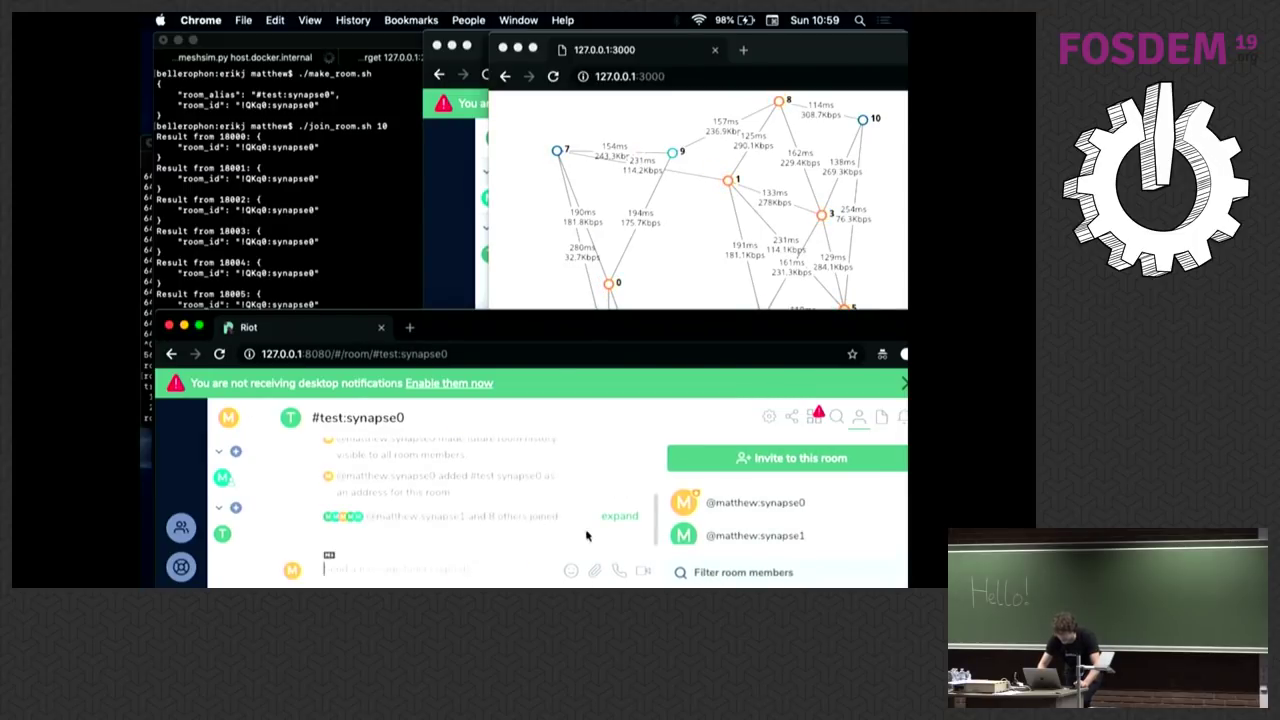
scroll(715, 515, "down", 2)
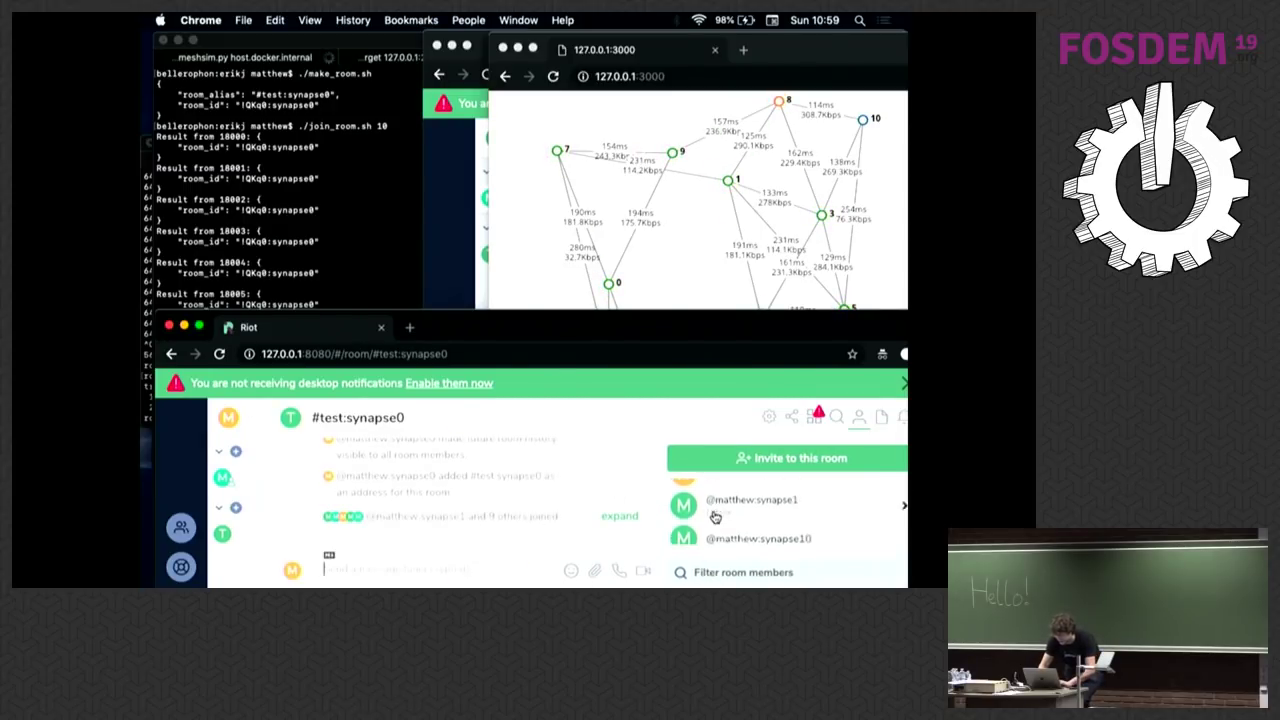
scroll(715, 515, "down", 5)
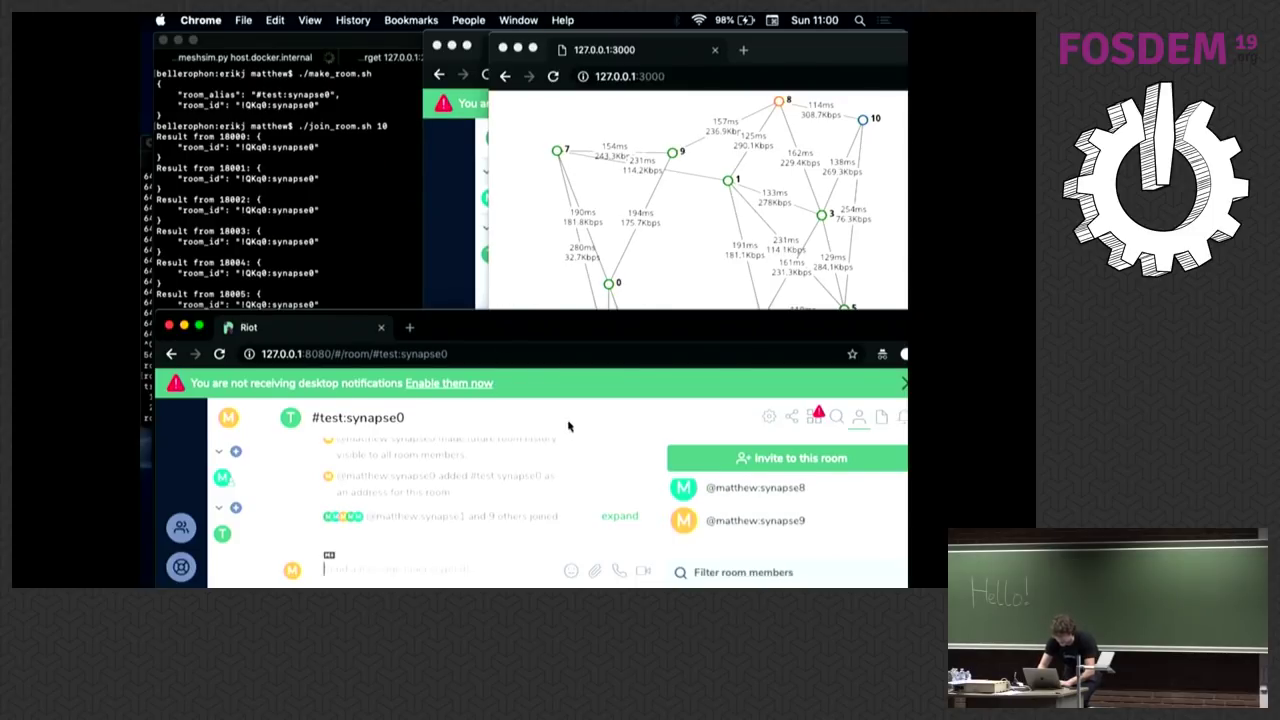
Step: Shift the Riot window down and back up, then enlarge the mesh graph window
left_click_drag(517, 342, 521, 518)
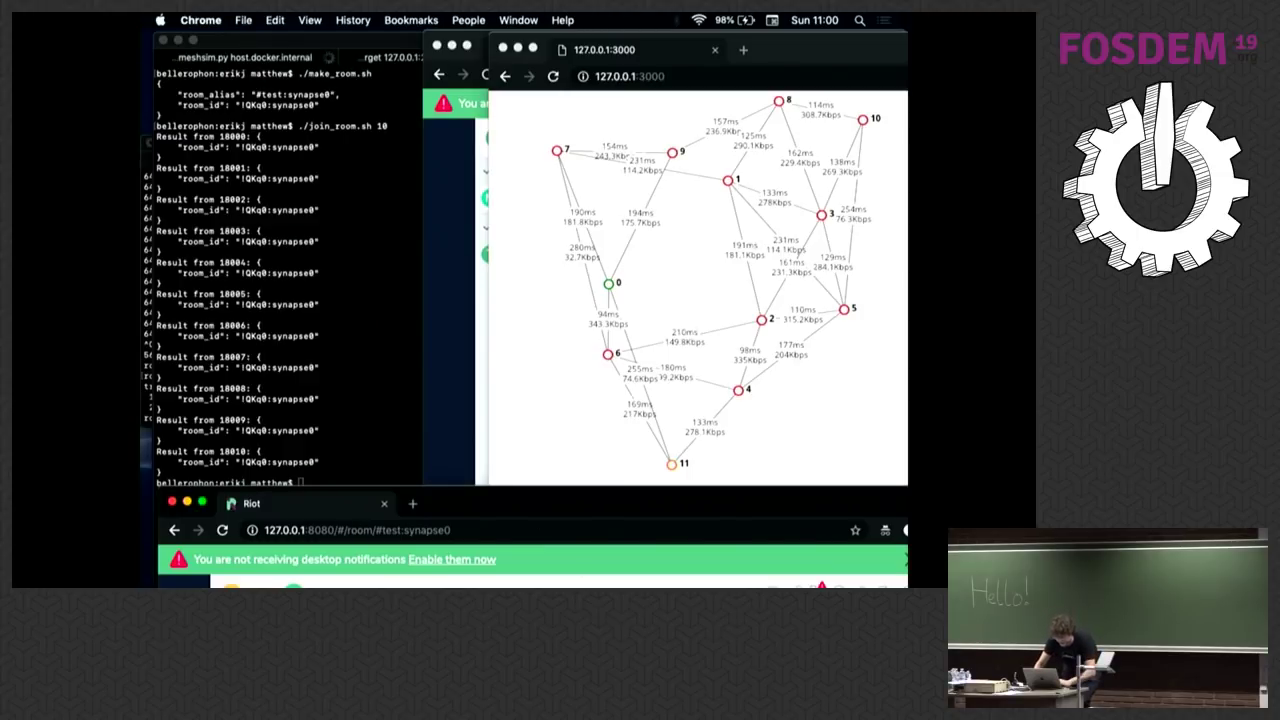
left_click_drag(505, 500, 491, 335)
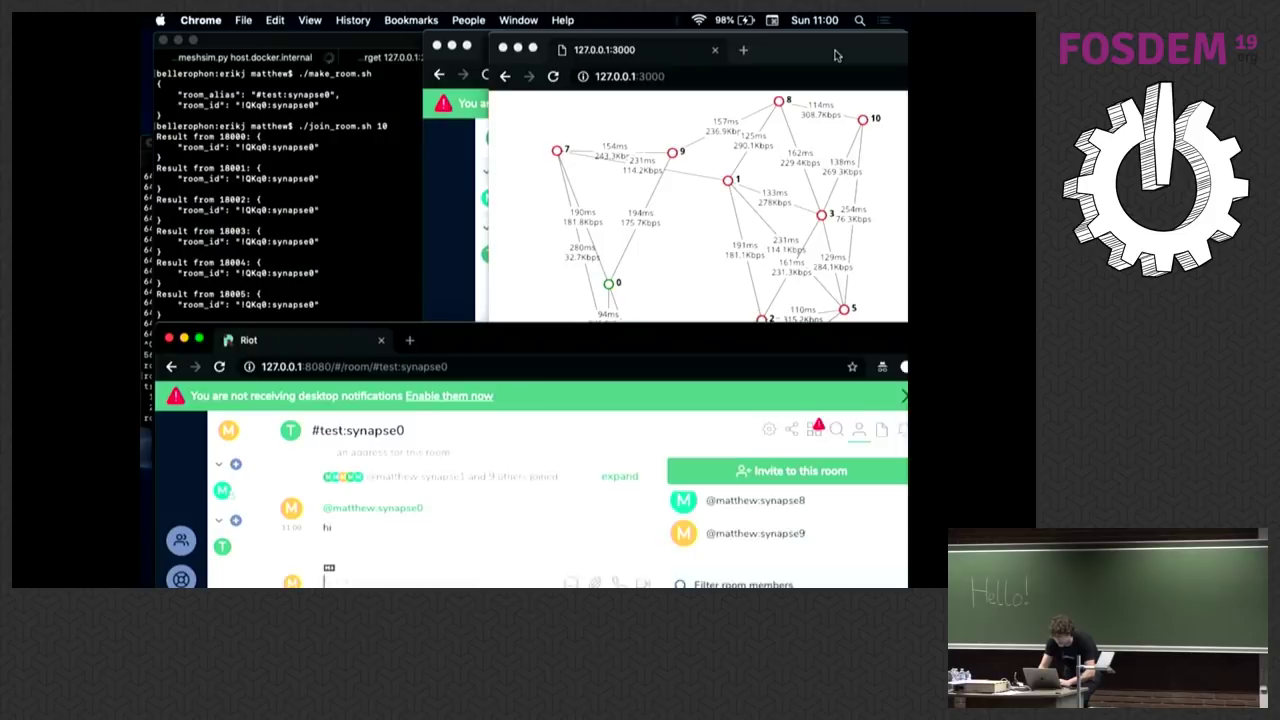
double_click(836, 55)
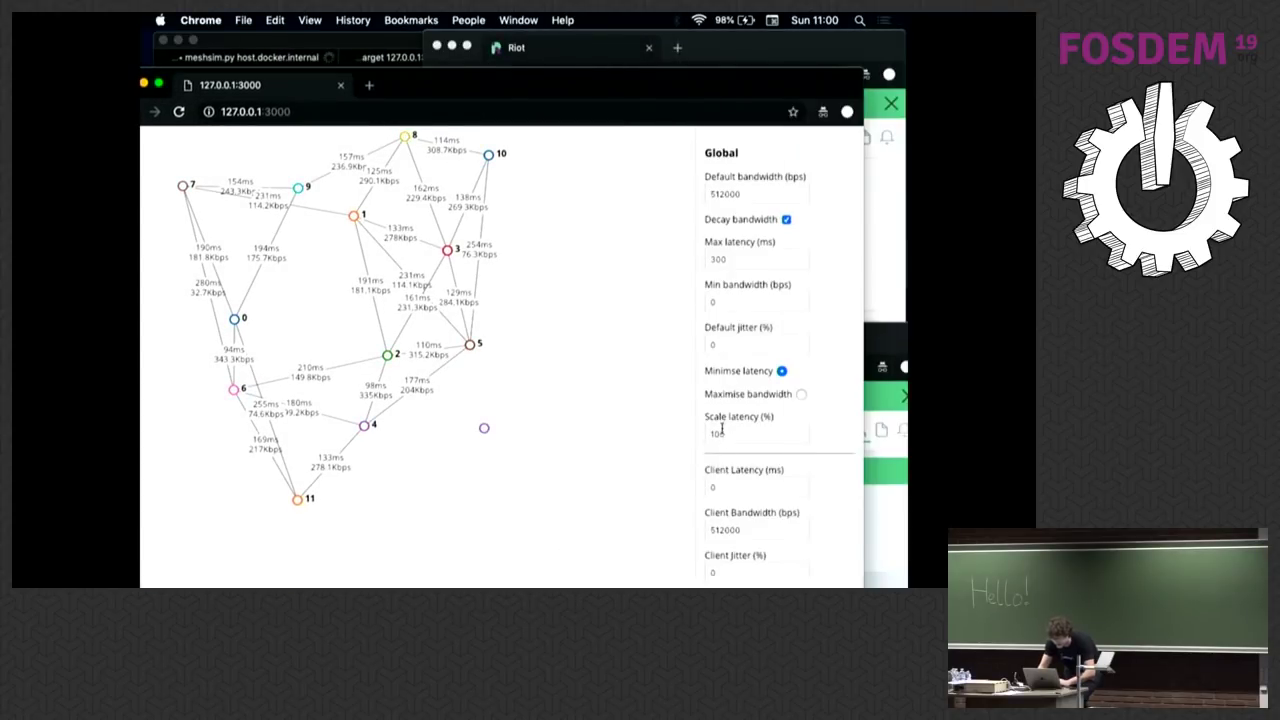
Step: Apply meshsim Scale latency of 500% and Max latency of 1500 ms
left_click(711, 433)
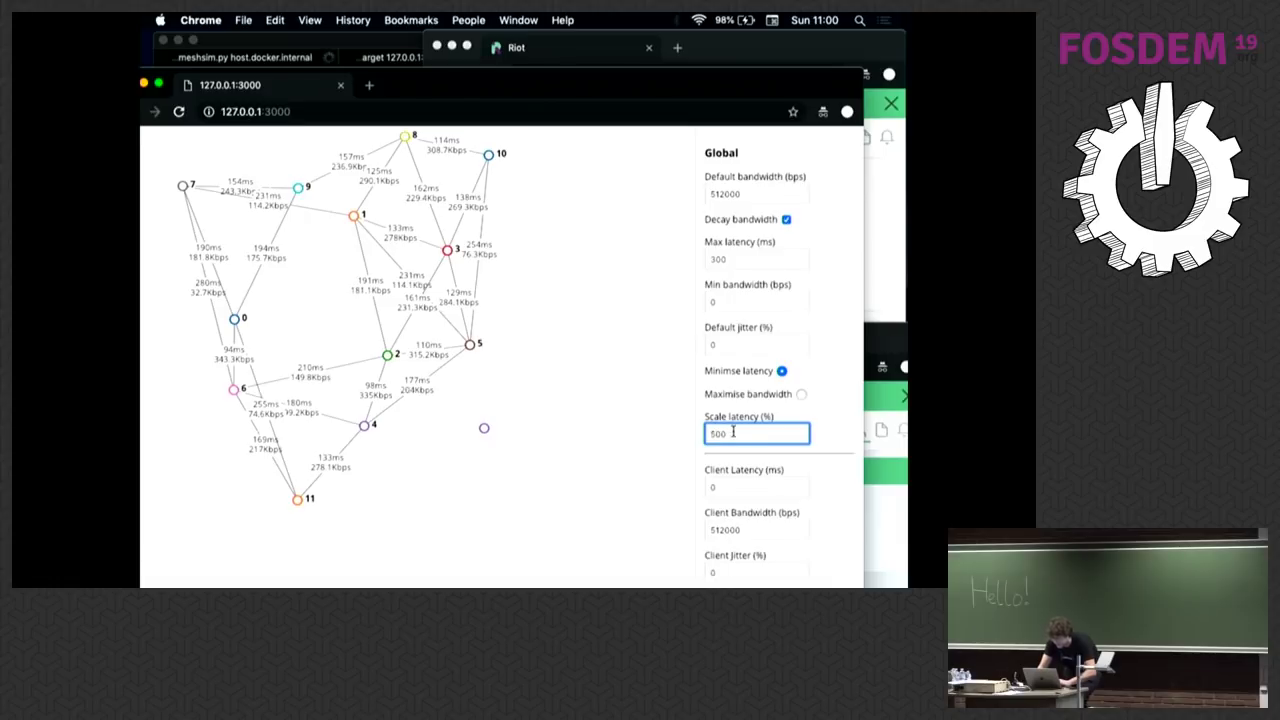
double_click(651, 80)
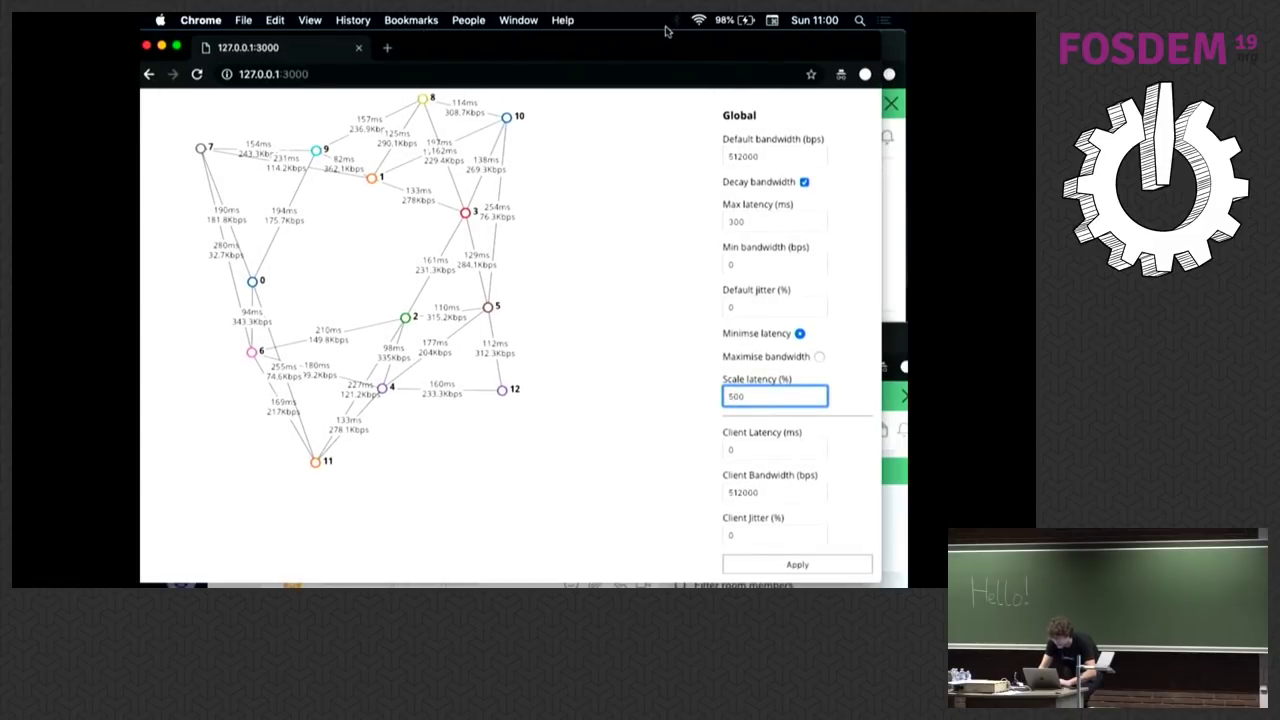
left_click(754, 565)
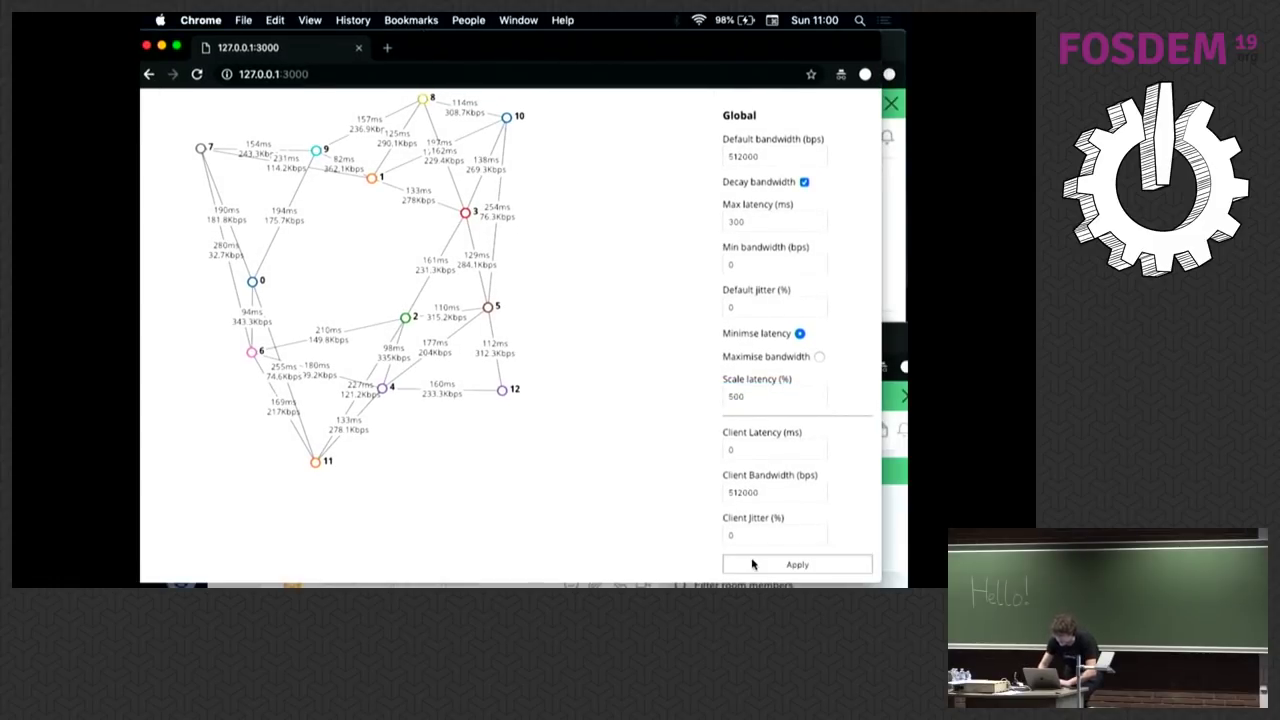
left_click(744, 221)
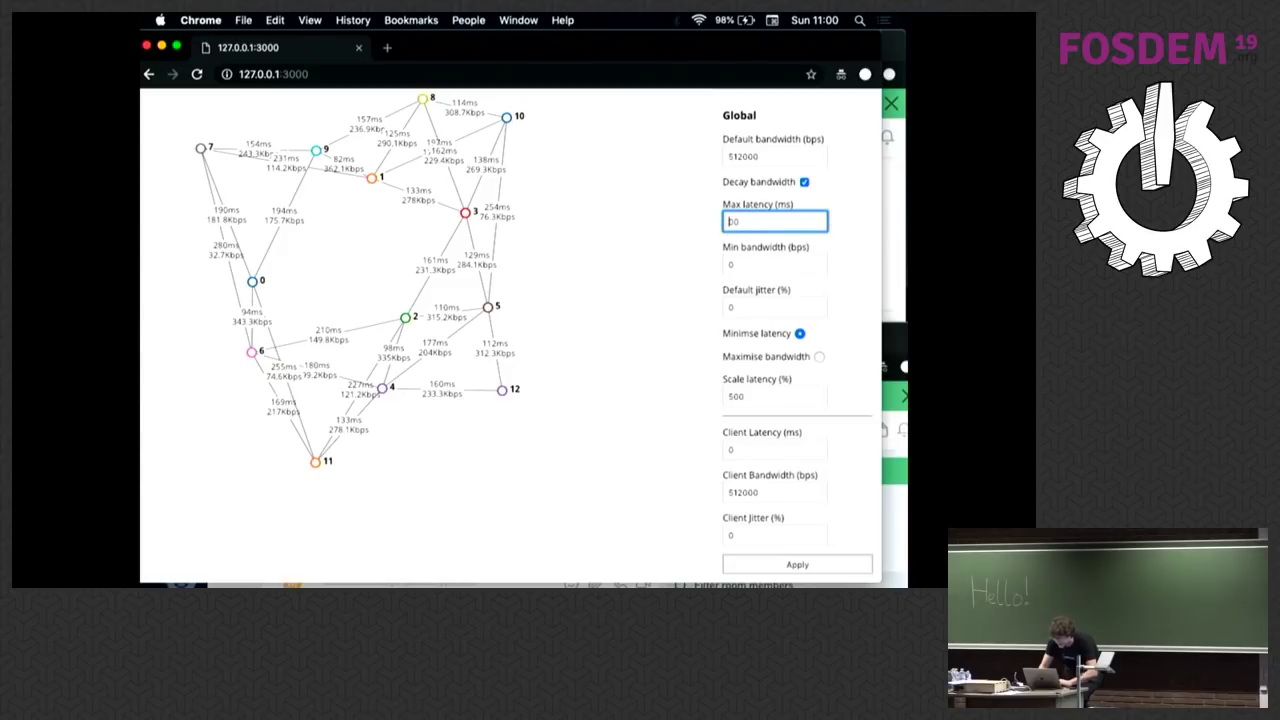
left_click(787, 567)
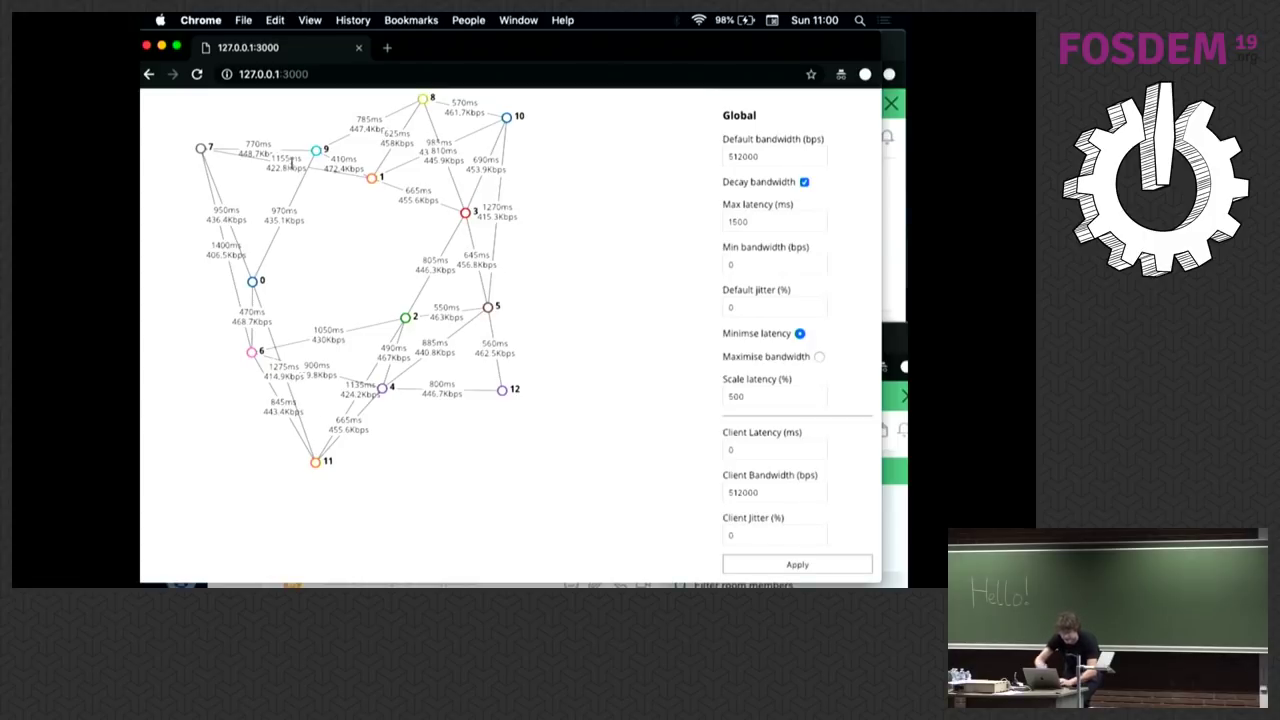
Step: Send the message 'mesh' to #test:synapse0 in Riot and move the window down
key("super+Tab")
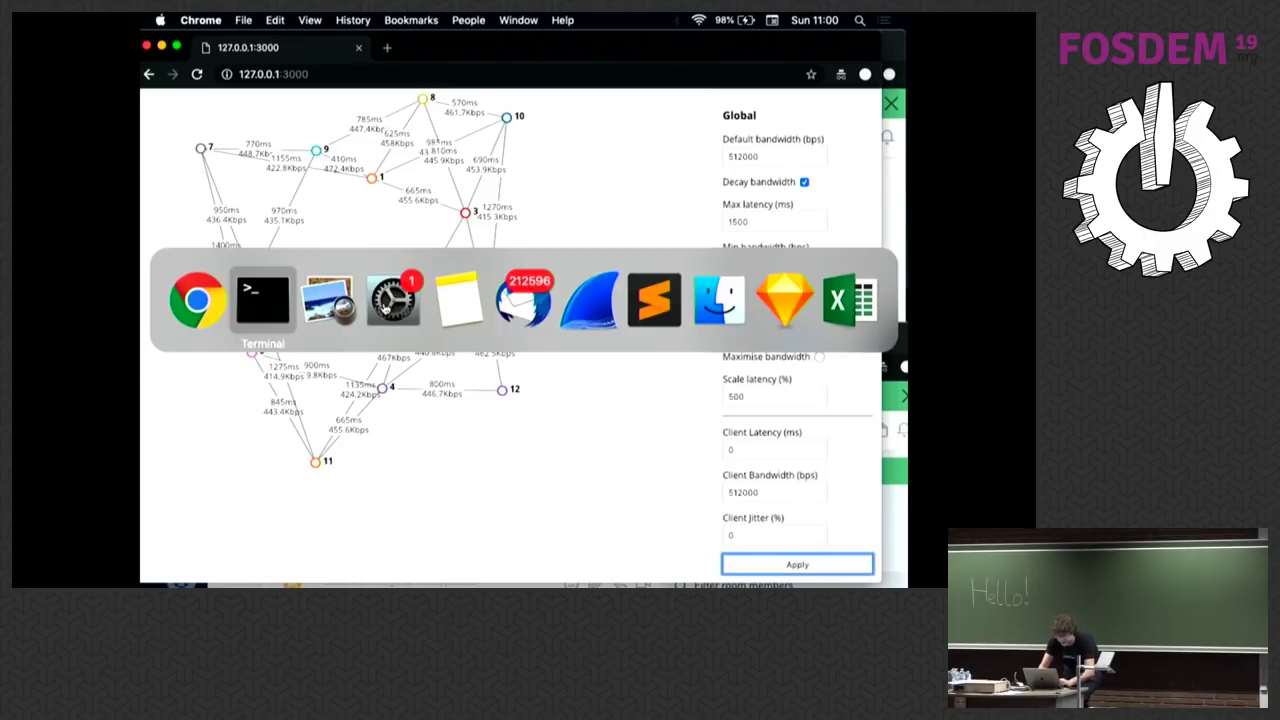
type("me")
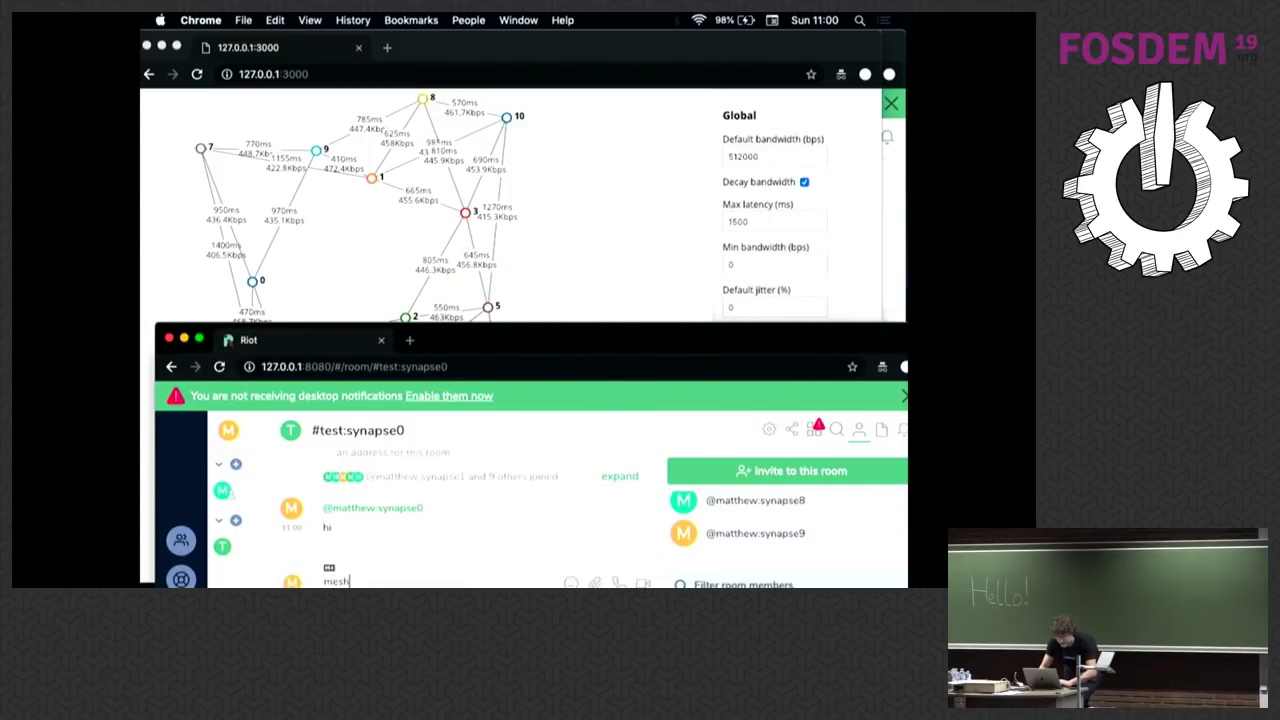
type("sh")
key("Return")
left_click_drag(468, 340, 526, 491)
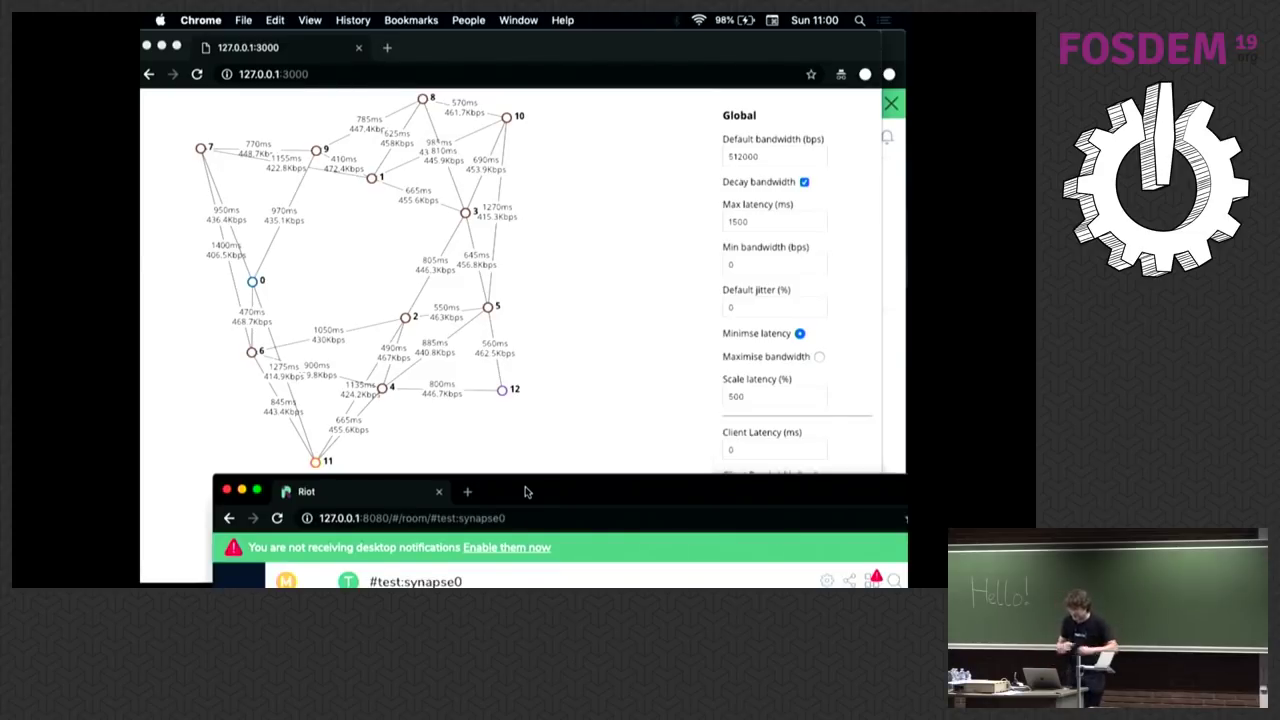
Step: Place Riot over the graph's lower right and send a second test message 'sdfgh'
left_click(552, 469)
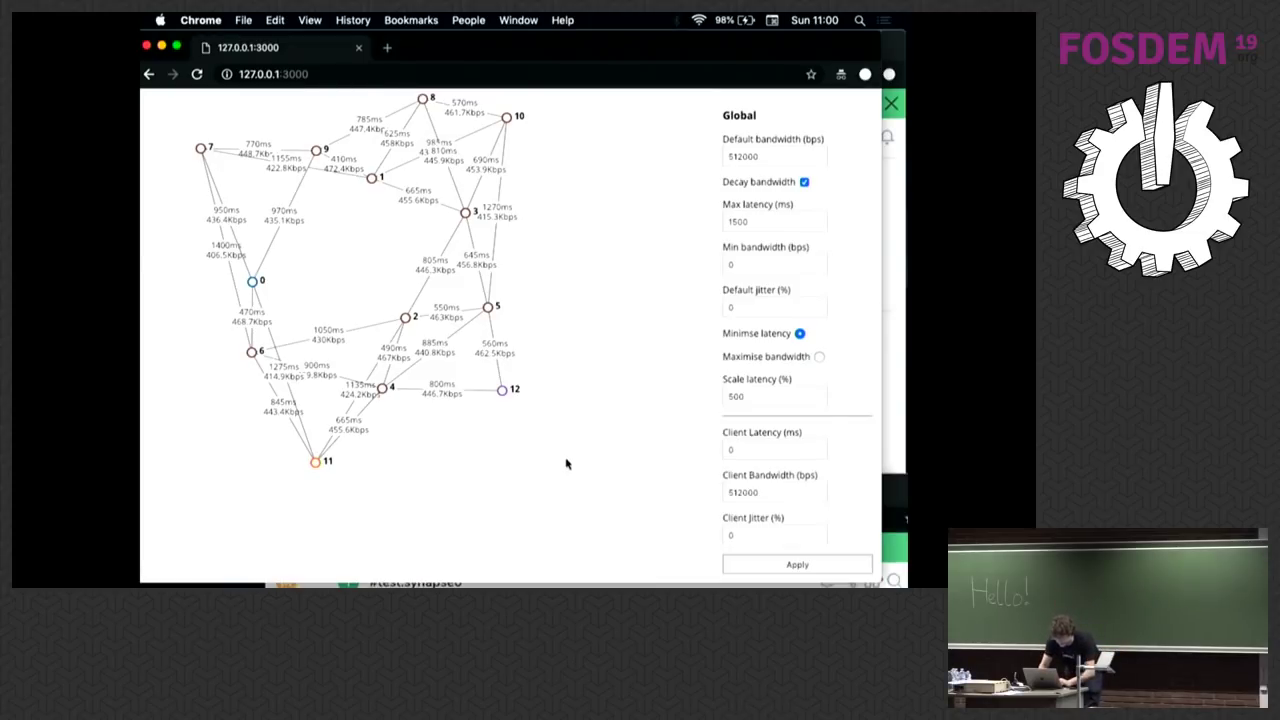
key("super+grave")
left_click_drag(576, 492, 782, 296)
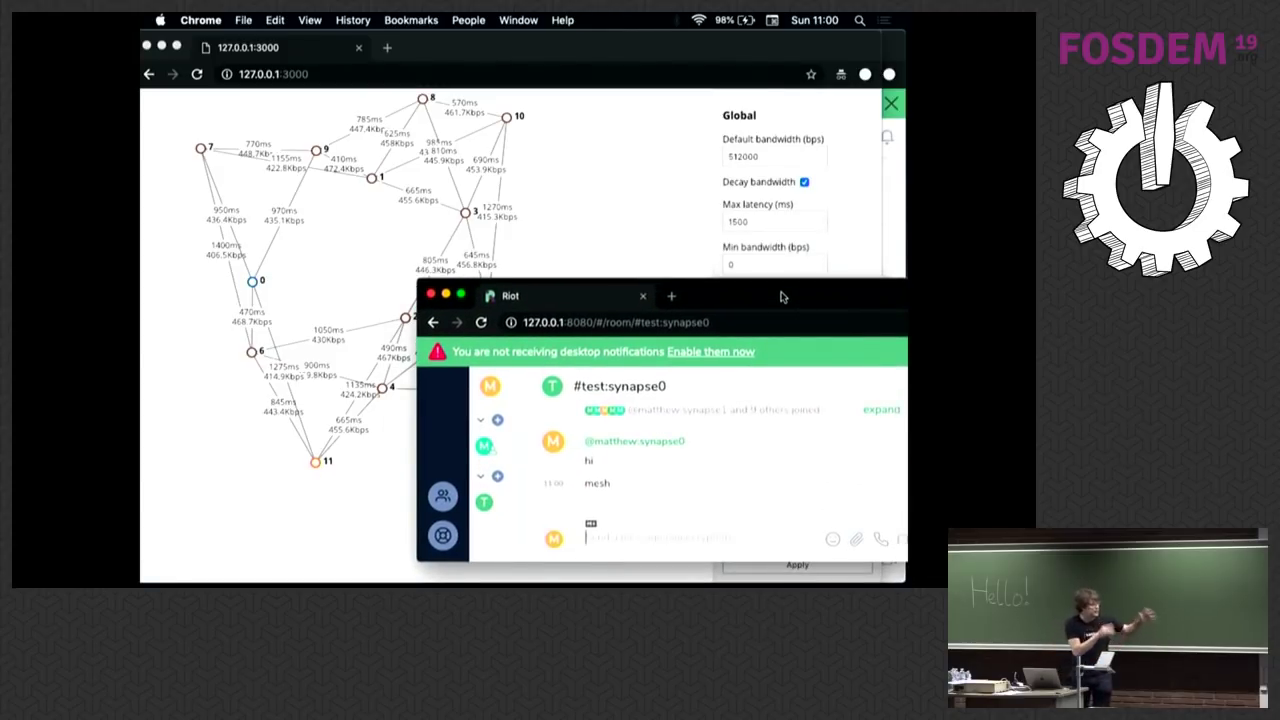
type("sdfgh")
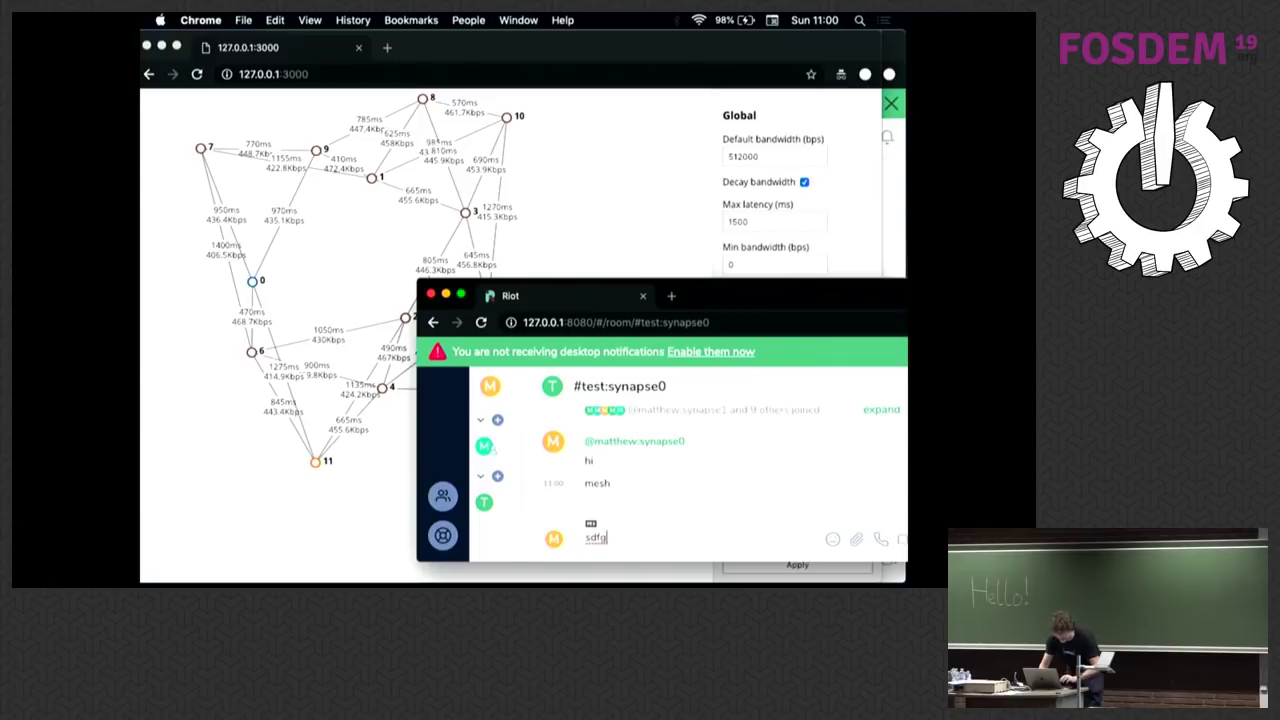
key("Return")
left_click_drag(805, 306, 860, 443)
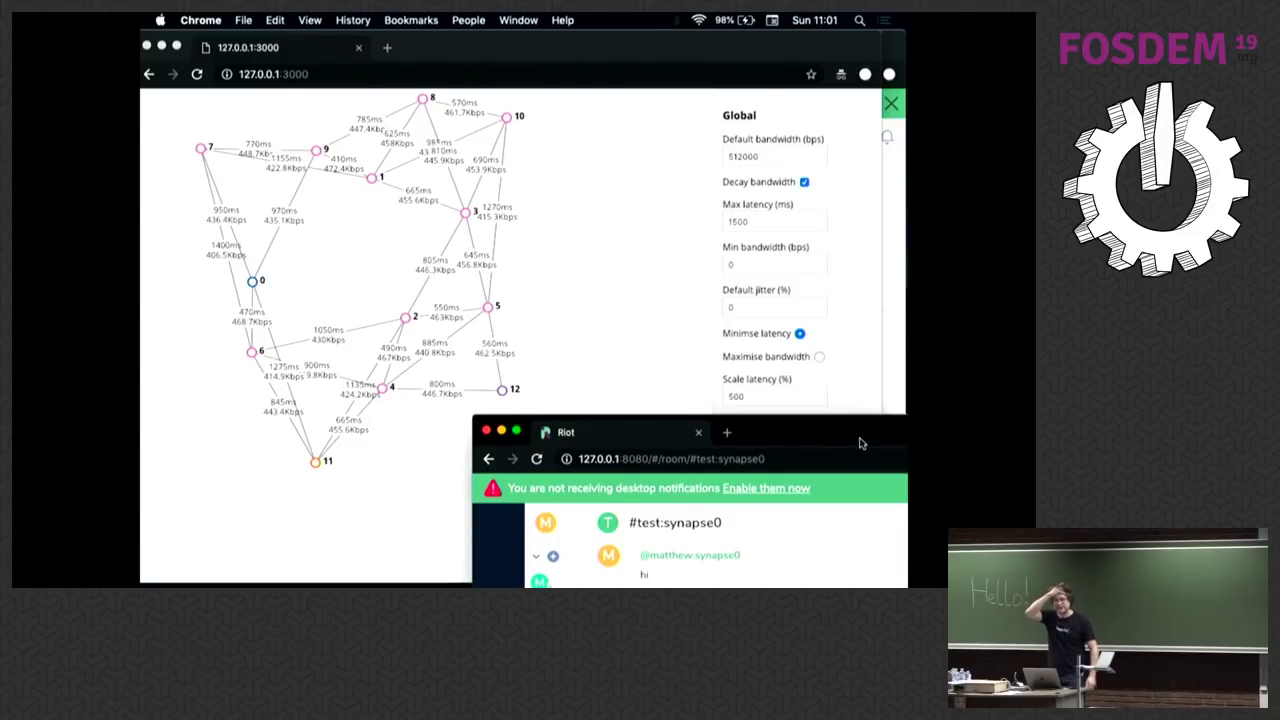
Step: In Preview, advance the FOSDEM slides to page 20, 'When can we use it?!'
key("super+Tab")
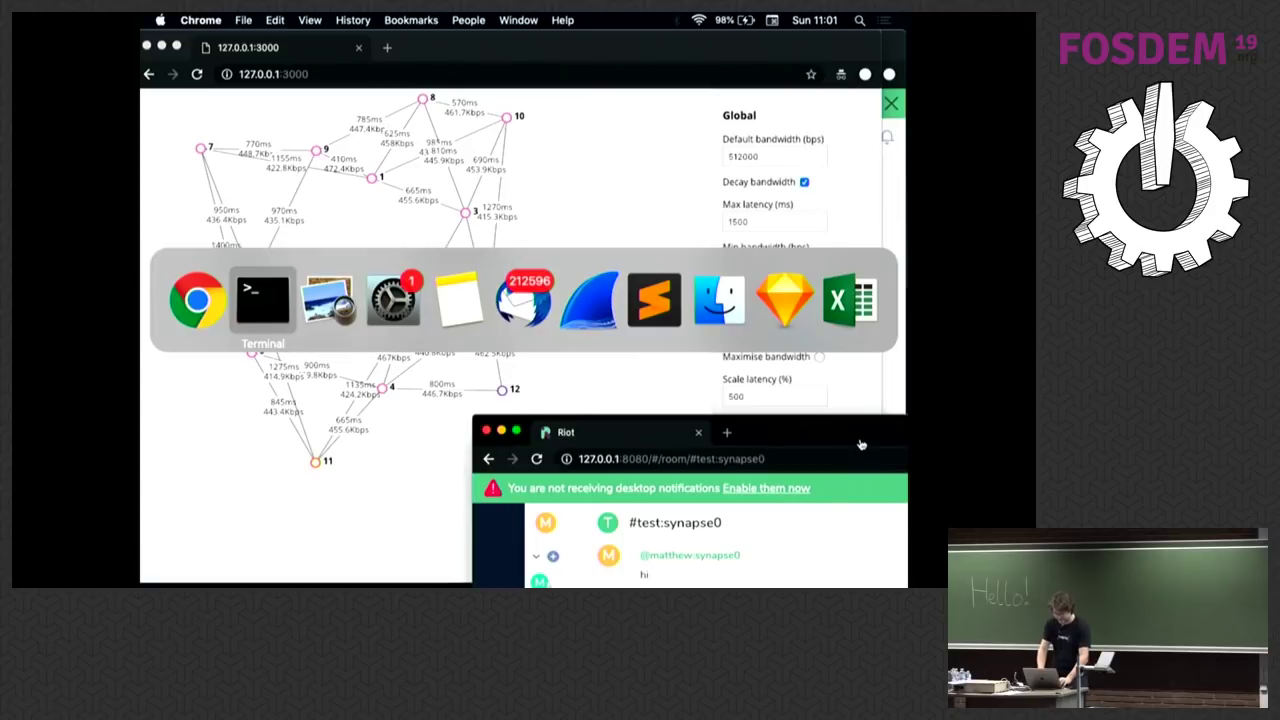
key("super+Tab")
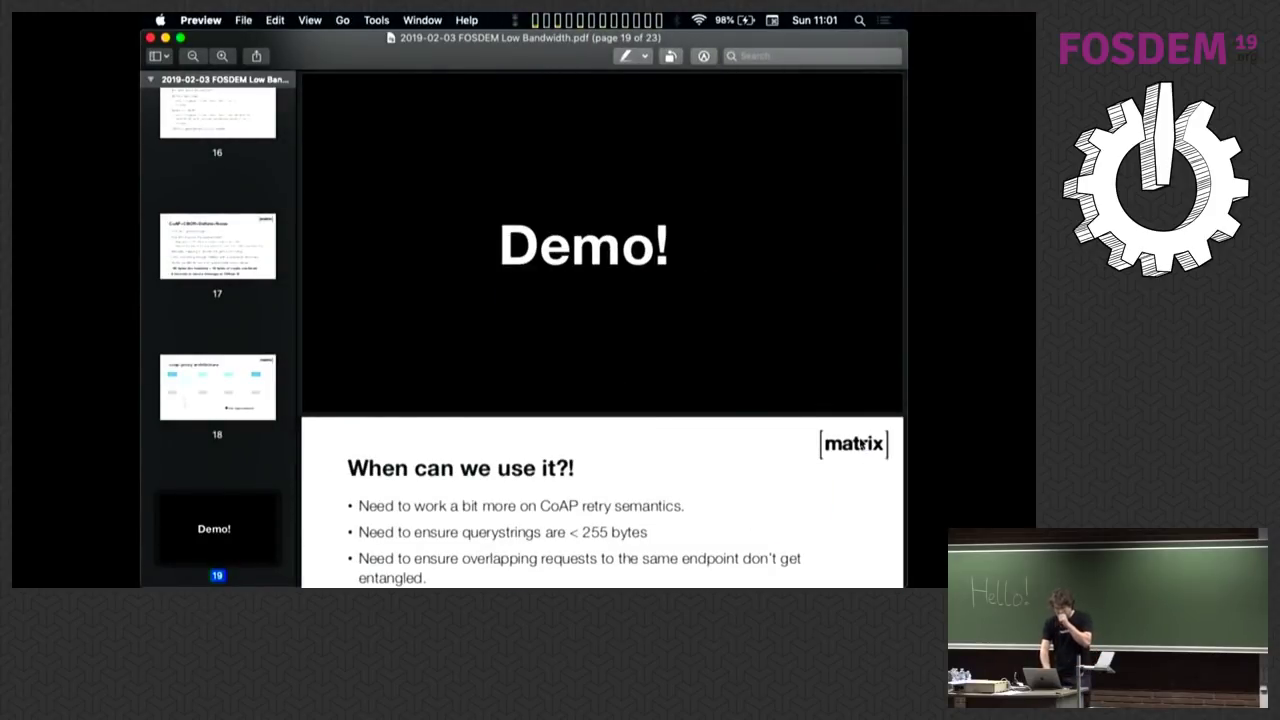
scroll(862, 444, "down", 5)
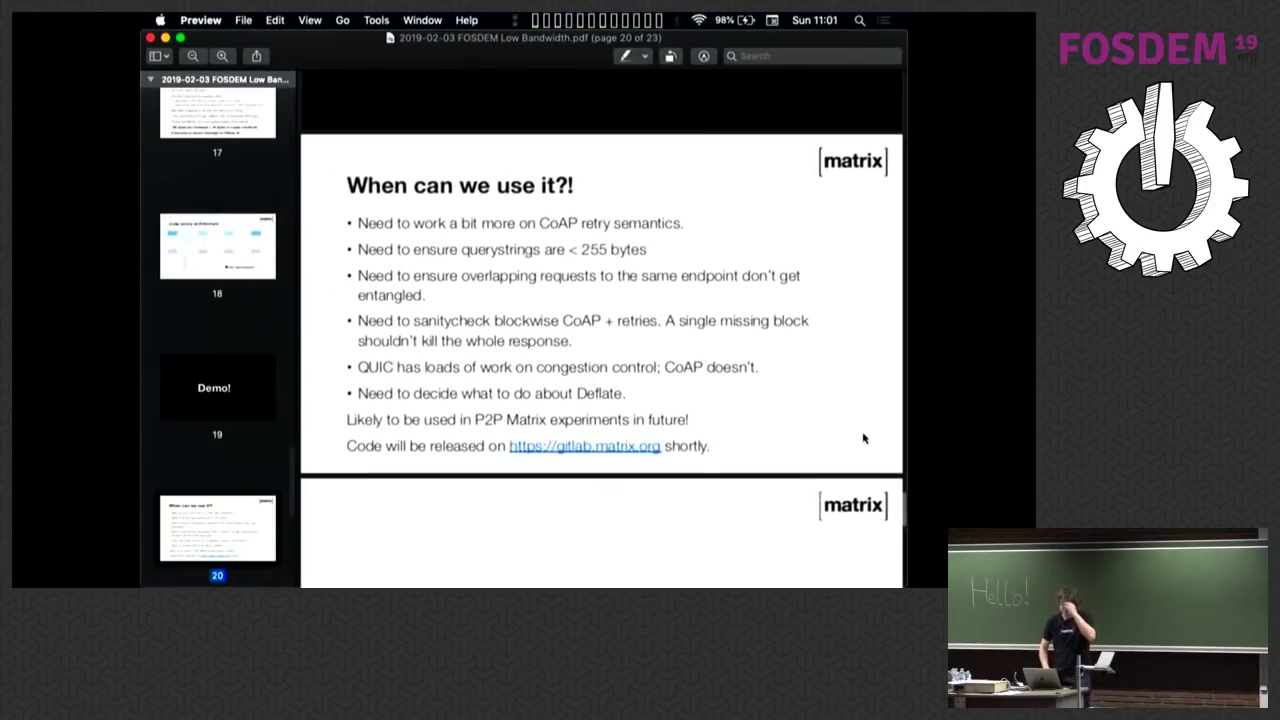